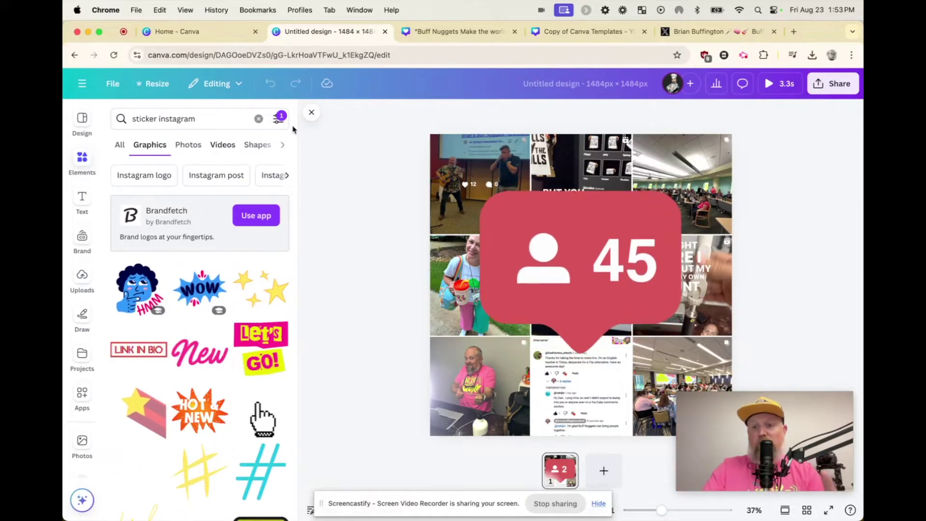
Preview the Buff Nuggets quote design's rising animation, then switch to the Copy of Canva Templates design.
click(452, 32)
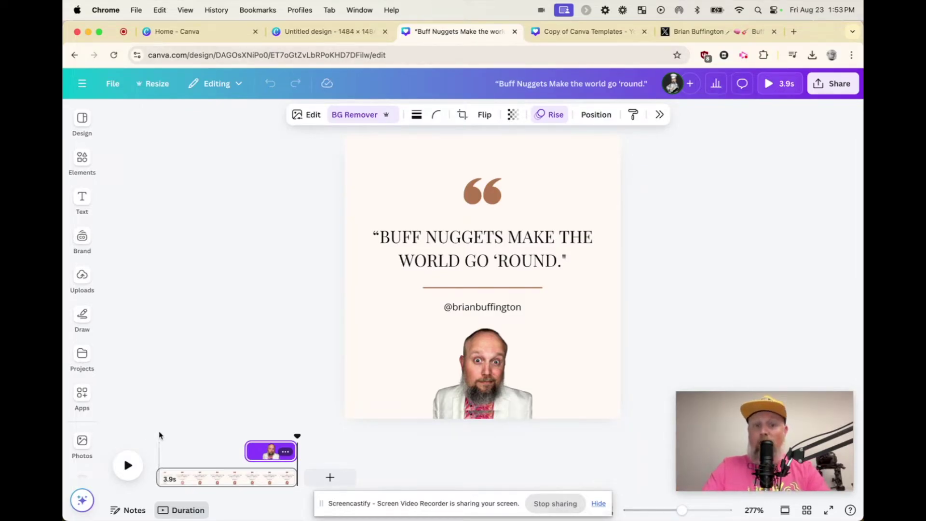
key(Escape)
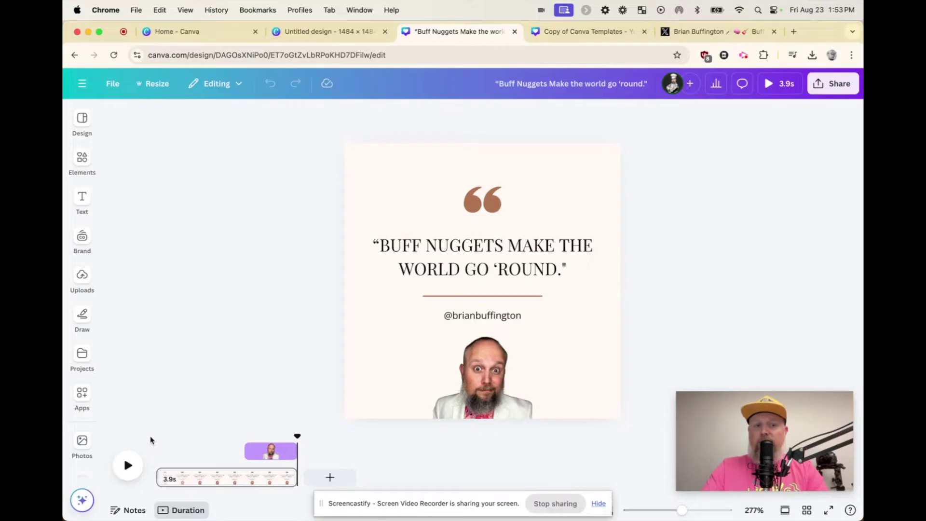
key(space)
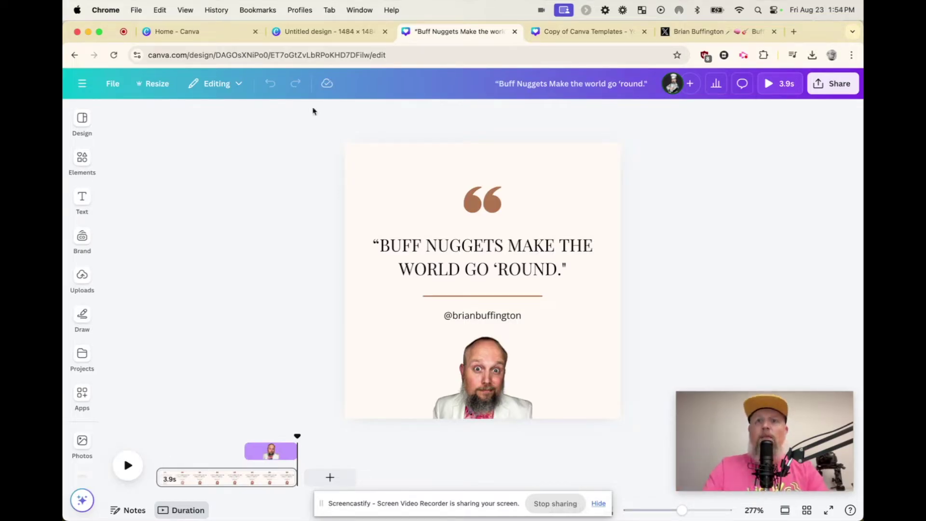
click(561, 34)
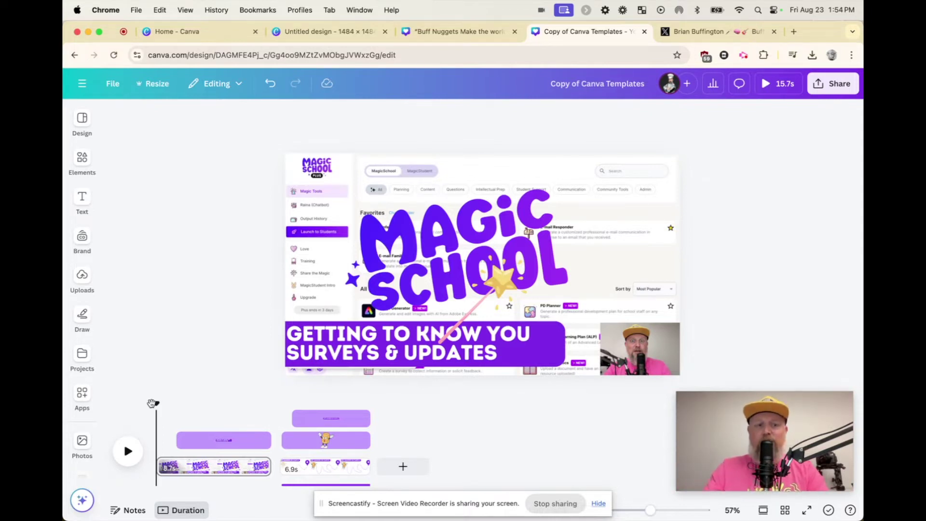
Play and stop the nugget-on-dashed-path animation, then return to the Untitled collage design.
click(128, 453)
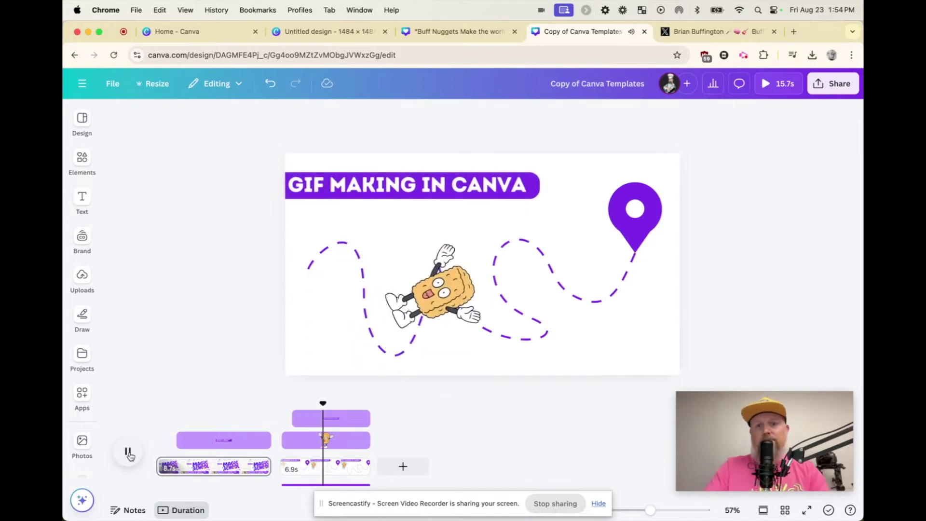
click(128, 453)
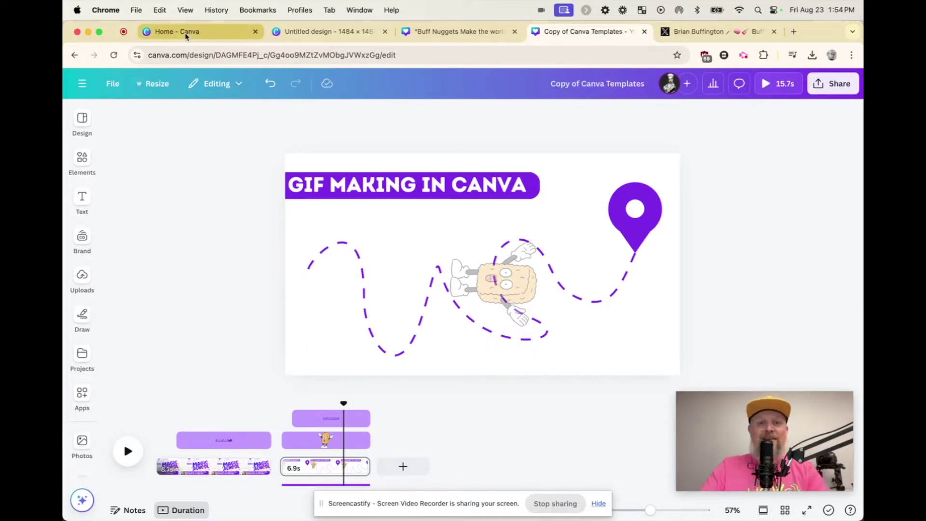
click(300, 39)
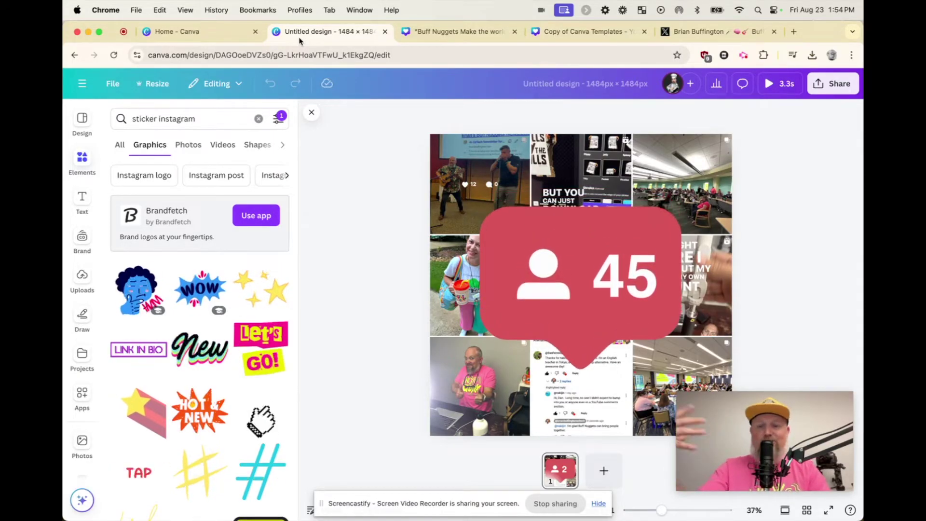
From the Canva home page, create a new blank Instagram Post (Square) design.
click(194, 35)
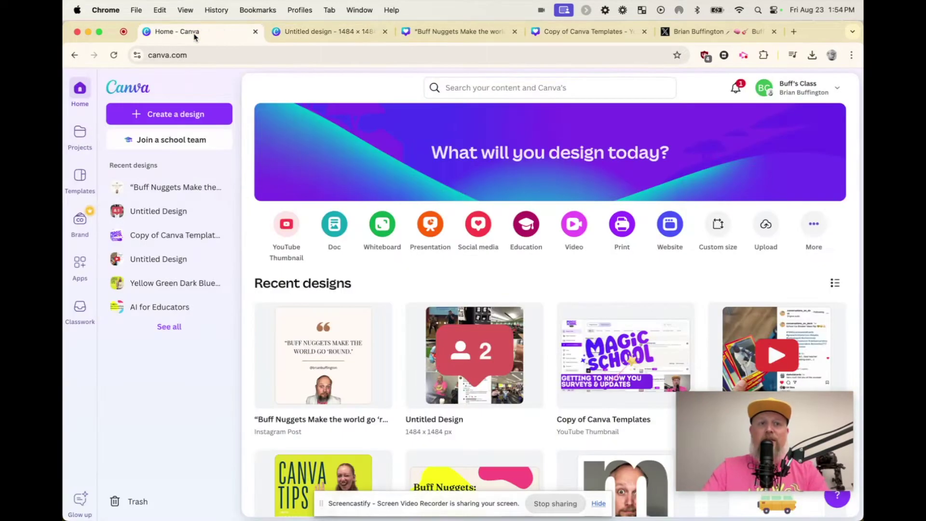
click(479, 226)
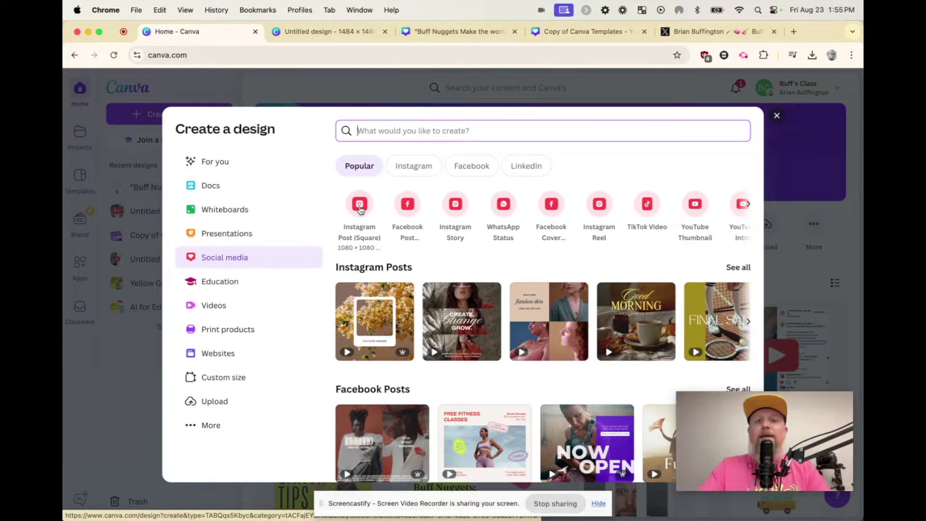
click(360, 205)
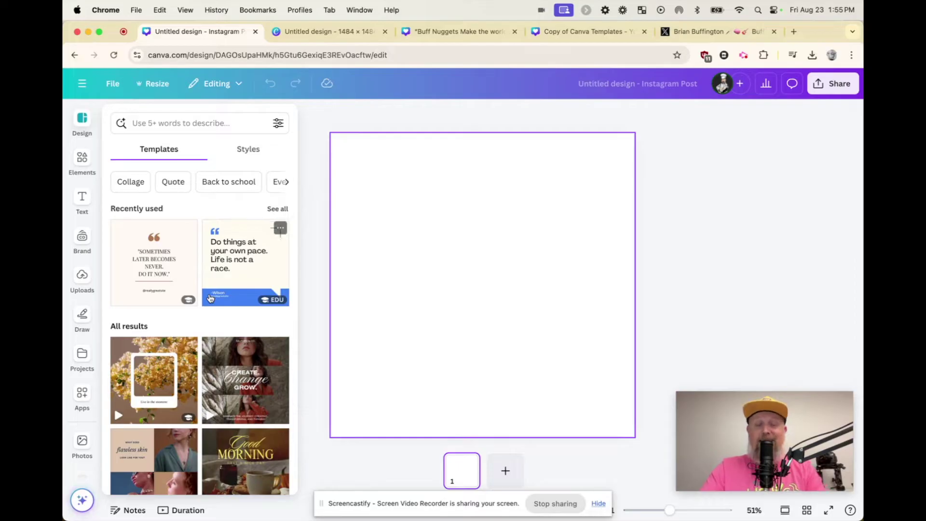
Add the uploaded nine-photo collage and stretch it from the top-left corner to fill the page.
click(83, 277)
click(230, 261)
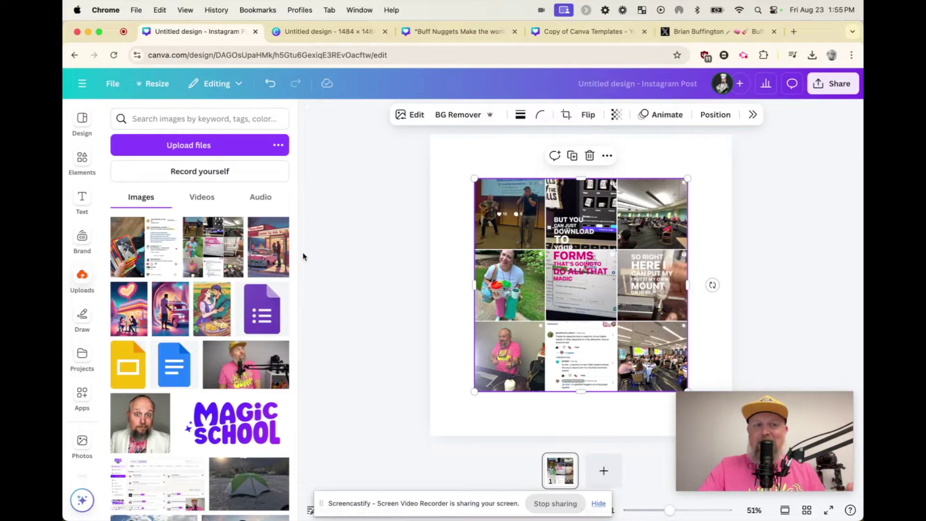
click(311, 116)
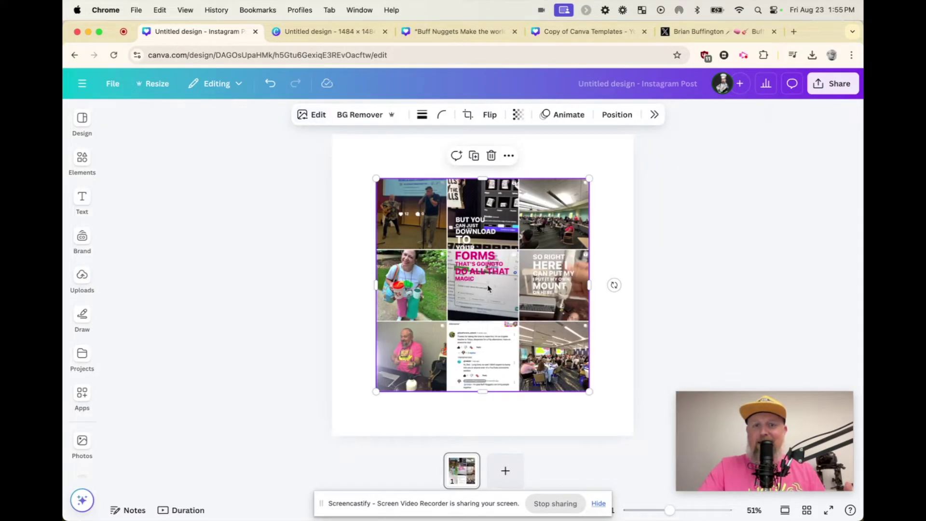
drag(487, 285, 446, 245)
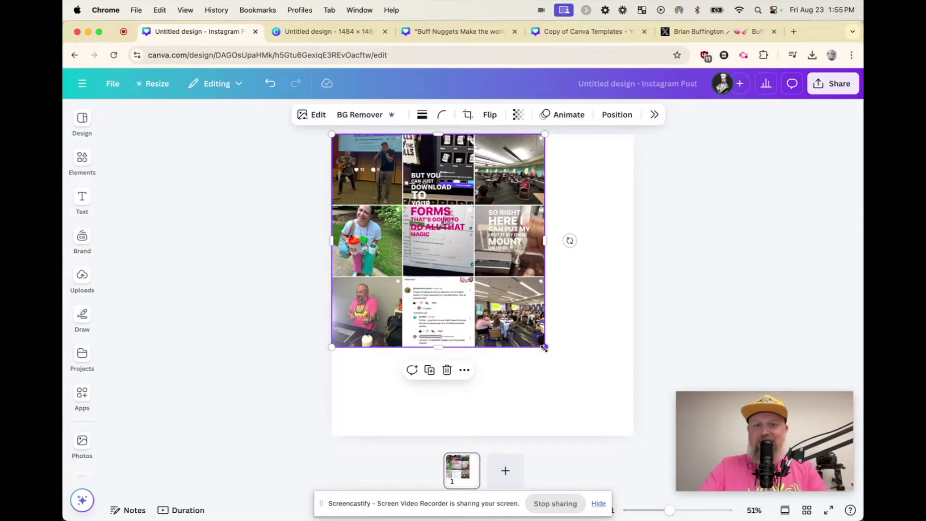
drag(545, 347, 633, 437)
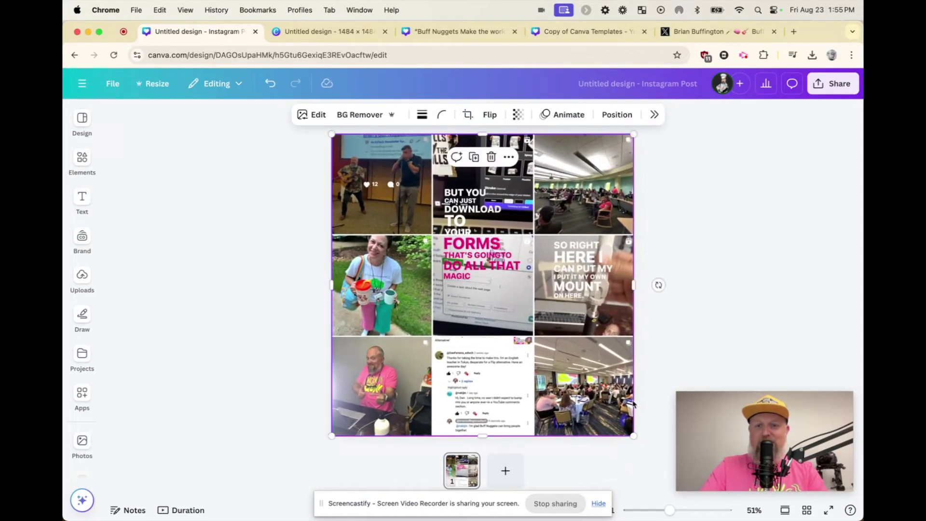
click(748, 254)
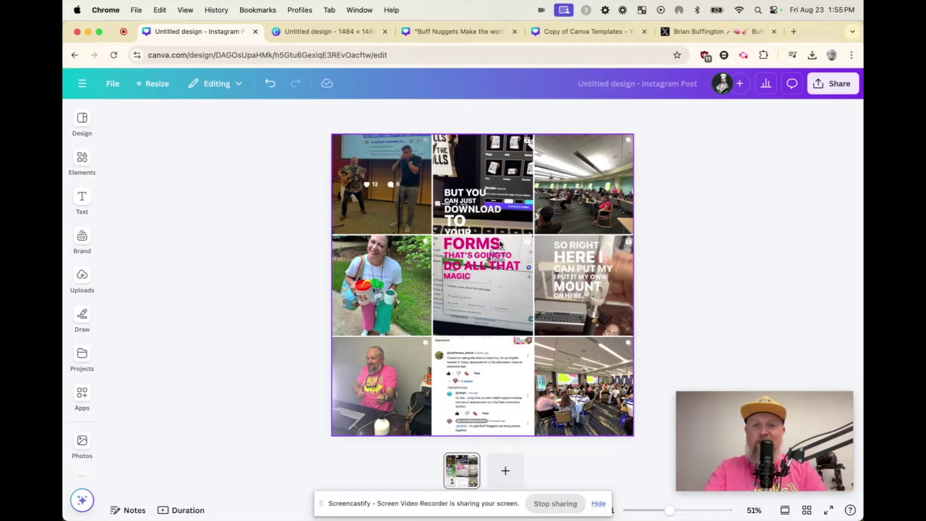
Search the Elements library for 'play' sign graphics and browse all the results.
click(82, 160)
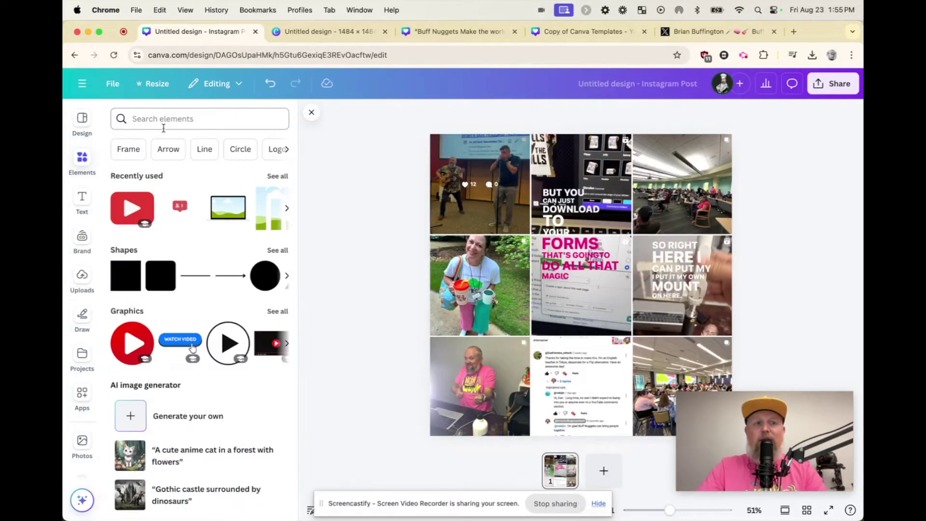
click(157, 120)
text(instagr)
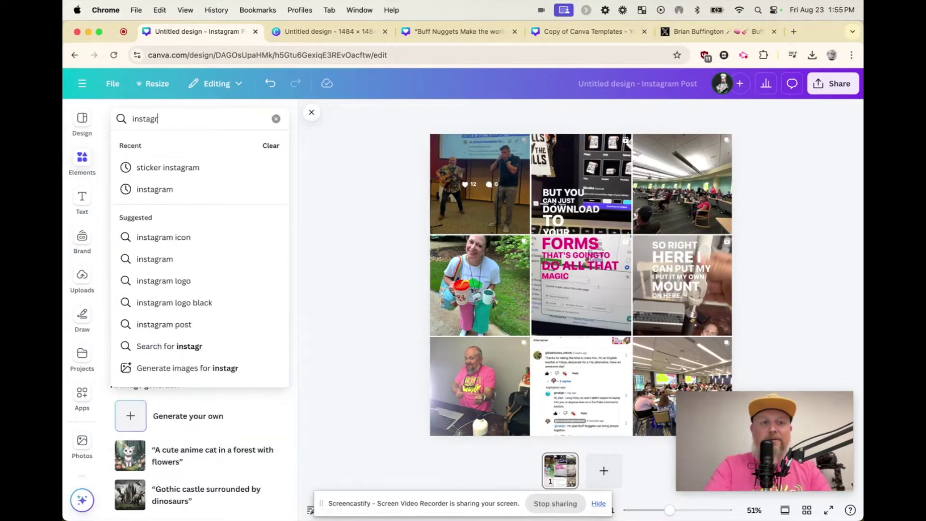
text(a)
key(BackSpace)
key(BackSpace)
key(BackSpace)
key(BackSpace)
key(BackSpace)
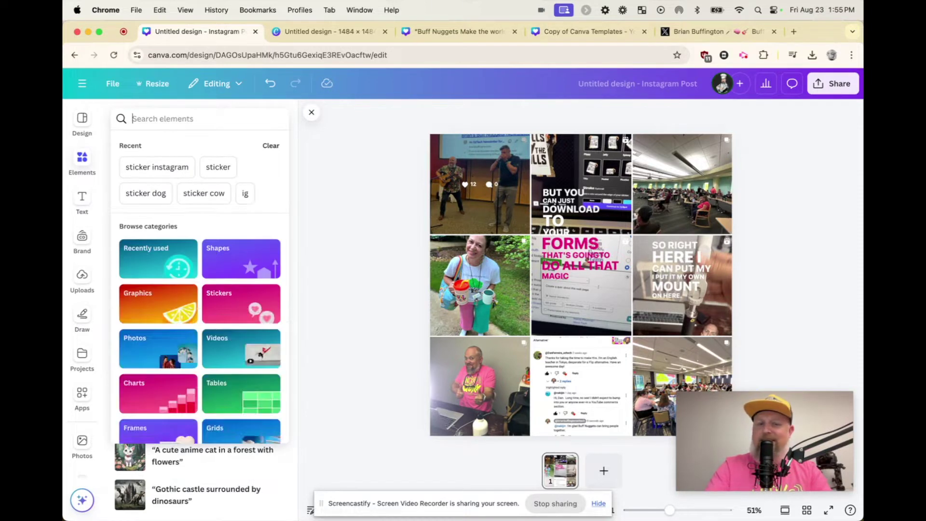
text(play sign)
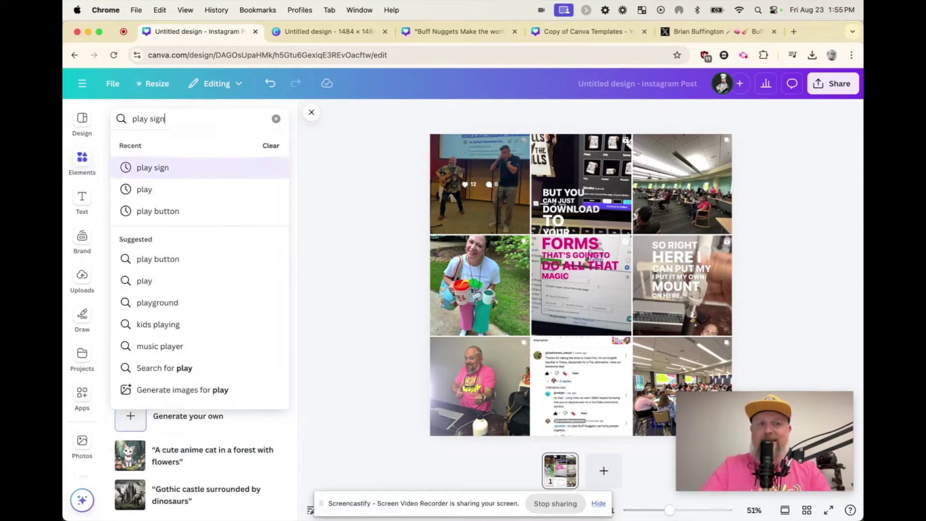
click(152, 168)
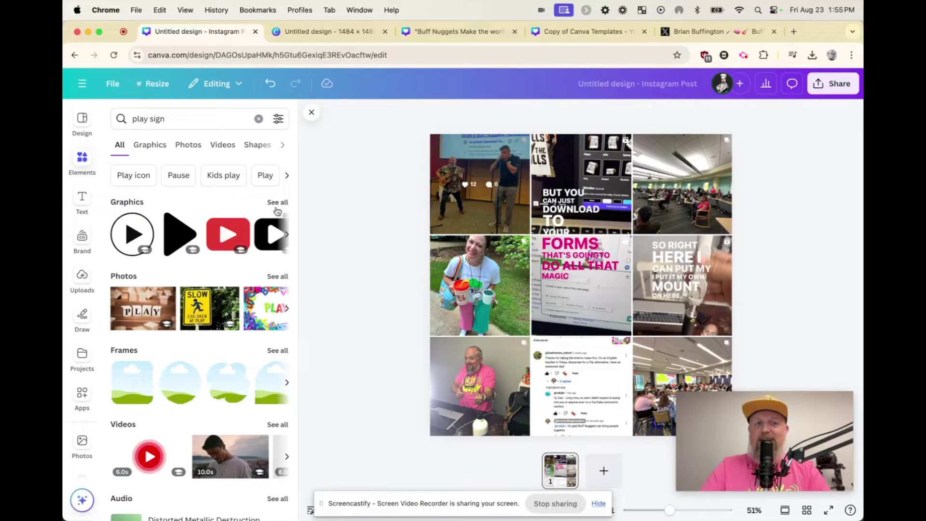
click(277, 208)
scroll(243, 346, down, 1)
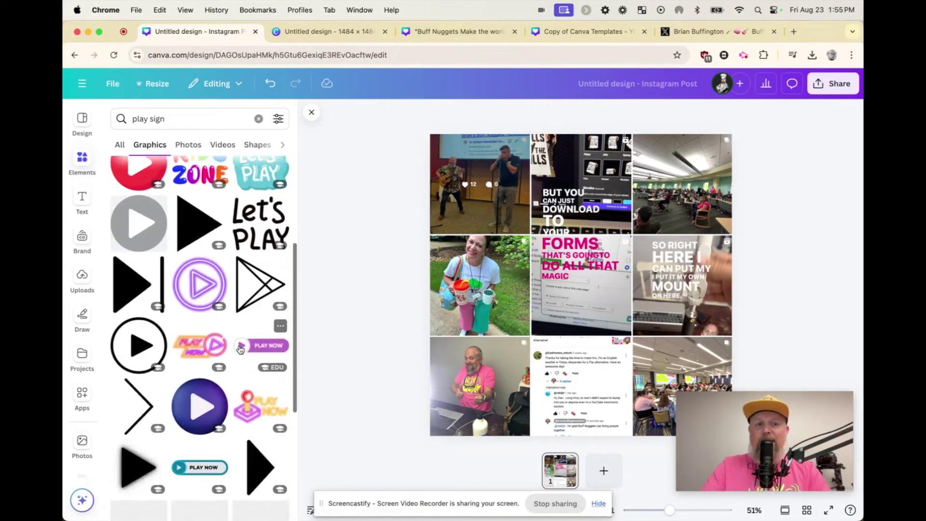
scroll(240, 350, down, 5)
scroll(239, 352, down, 5)
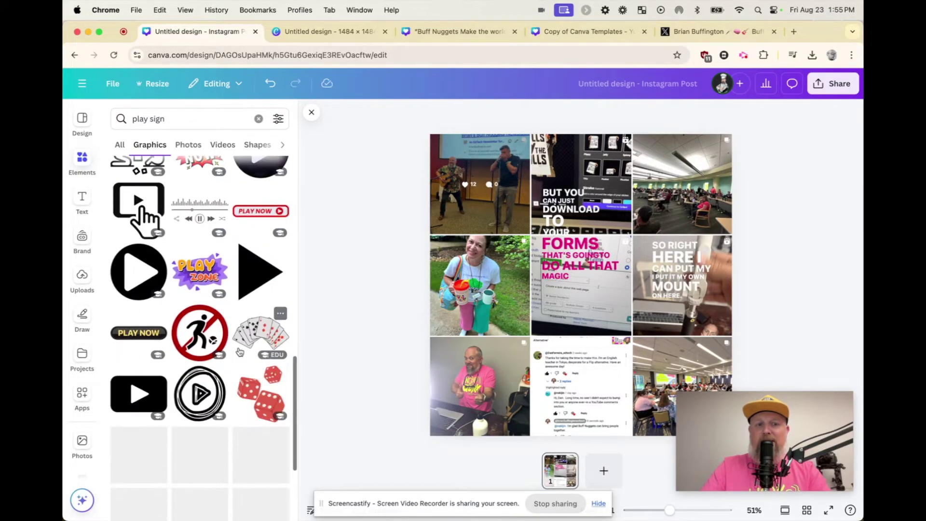
scroll(240, 352, up, 15)
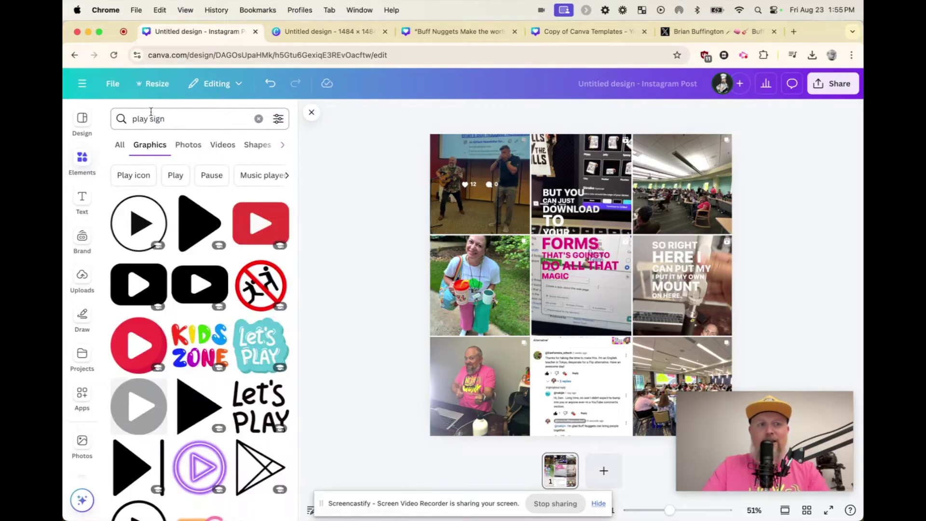
Search elements for 'instagram' and filter the graphics to Animated only.
triple_click(152, 118)
text(insta)
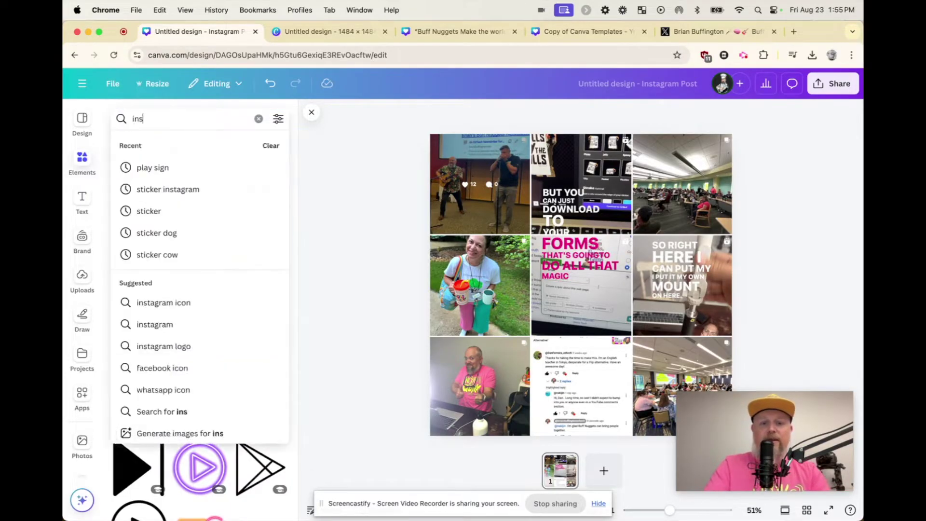
key(Down)
key(Down)
key(Return)
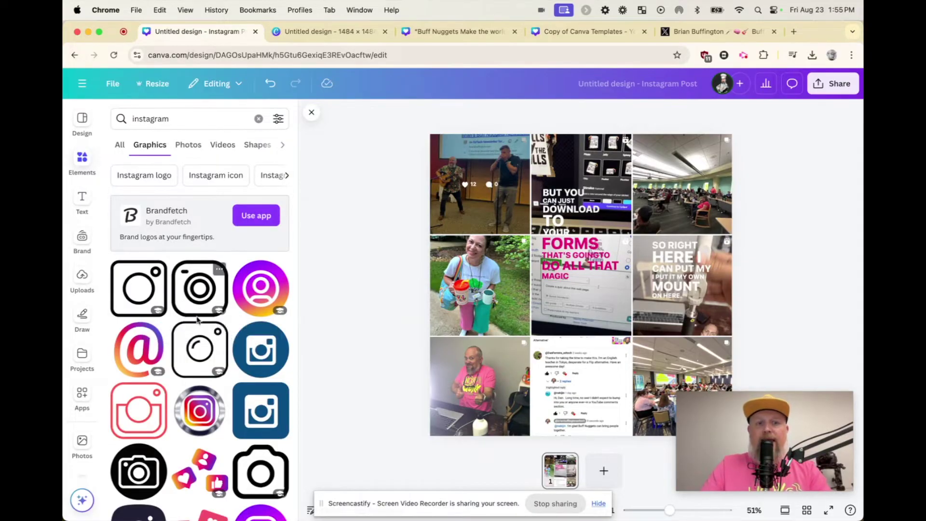
scroll(193, 324, down, 5)
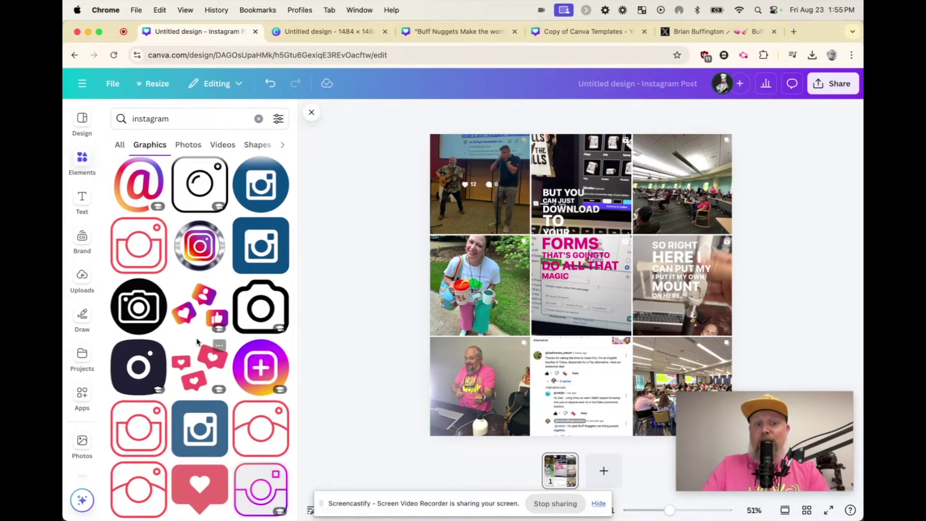
scroll(193, 336, up, 5)
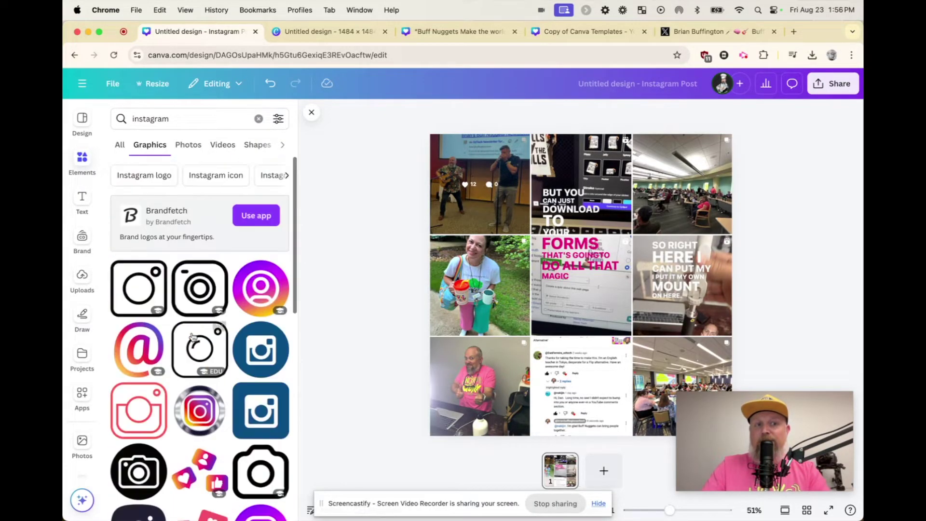
click(279, 122)
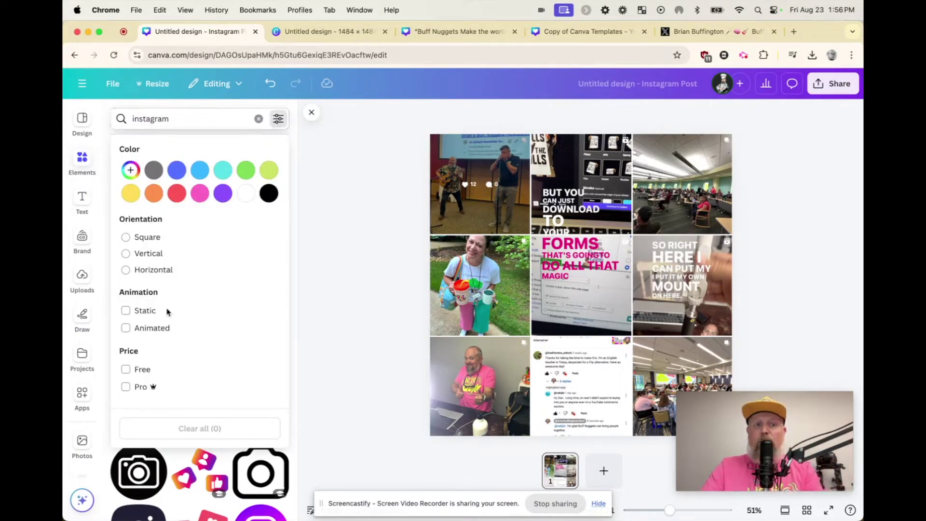
click(143, 332)
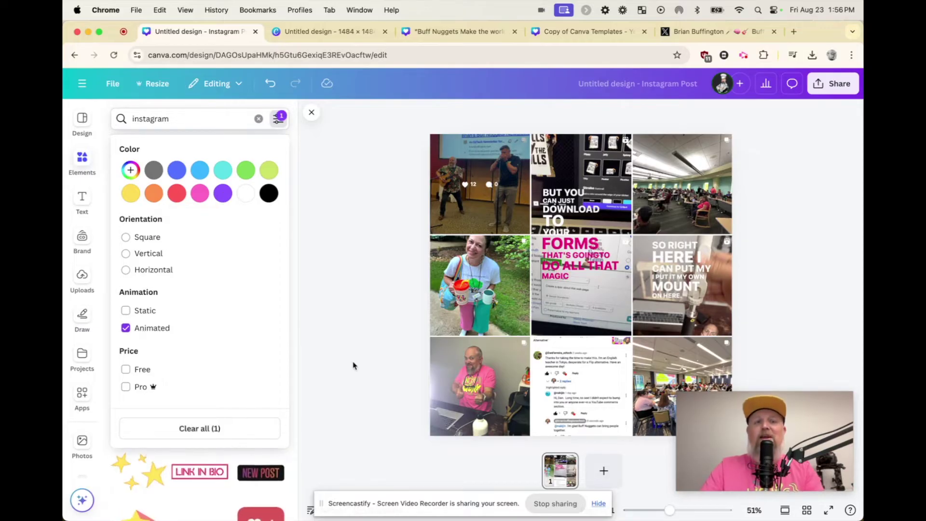
click(341, 296)
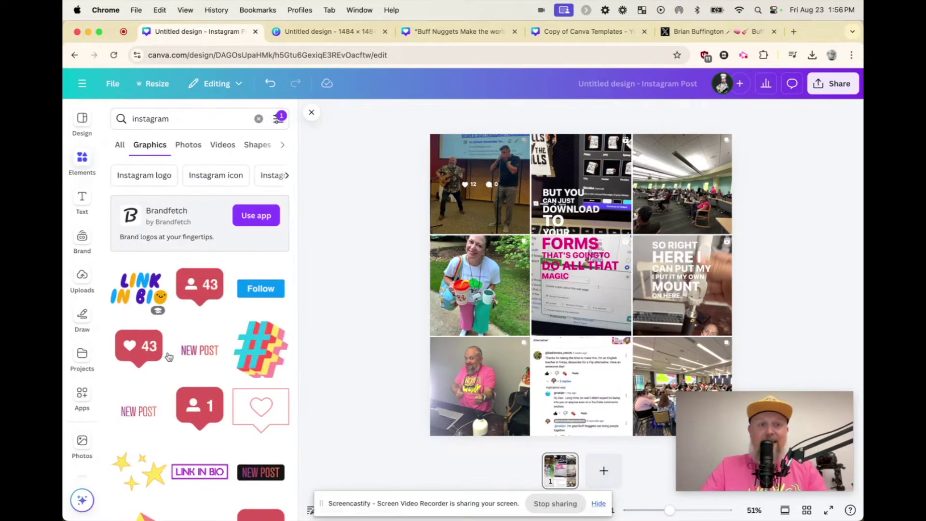
Add the animated follower-count sticker over the photo grid and close the Elements panel.
click(197, 290)
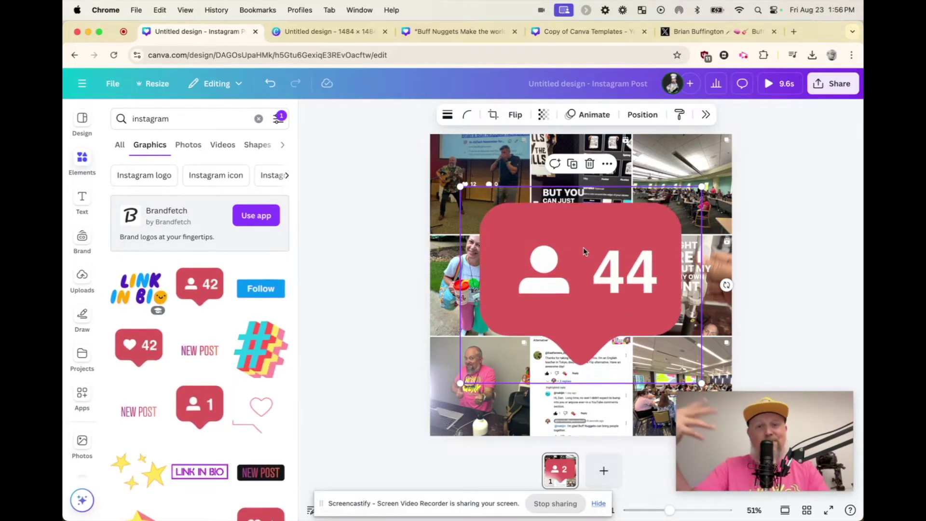
click(399, 349)
click(309, 116)
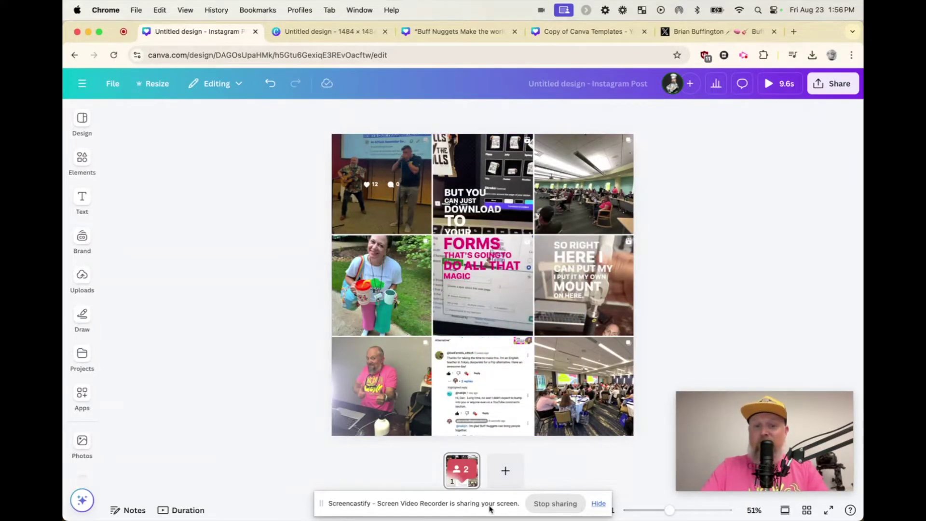
Show the page timeline and trim the page duration from 9.6 to 3.0 seconds.
click(599, 503)
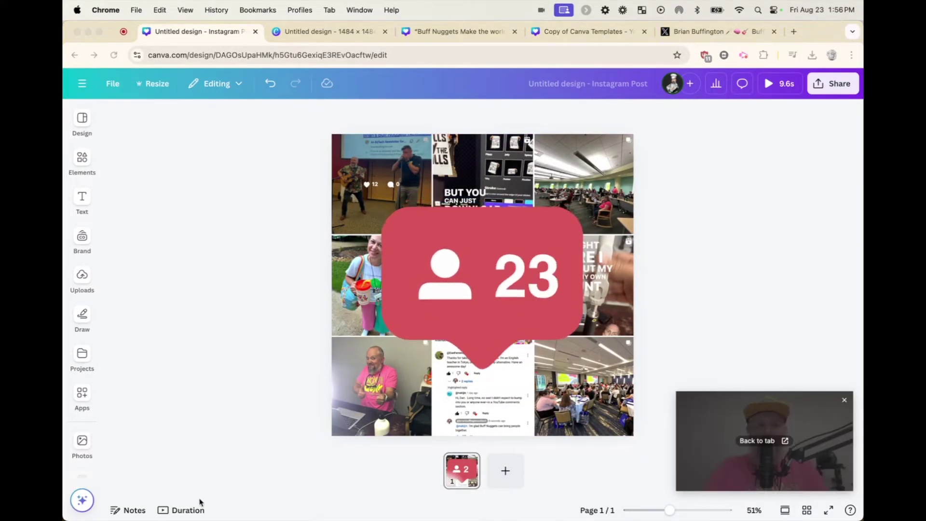
click(183, 512)
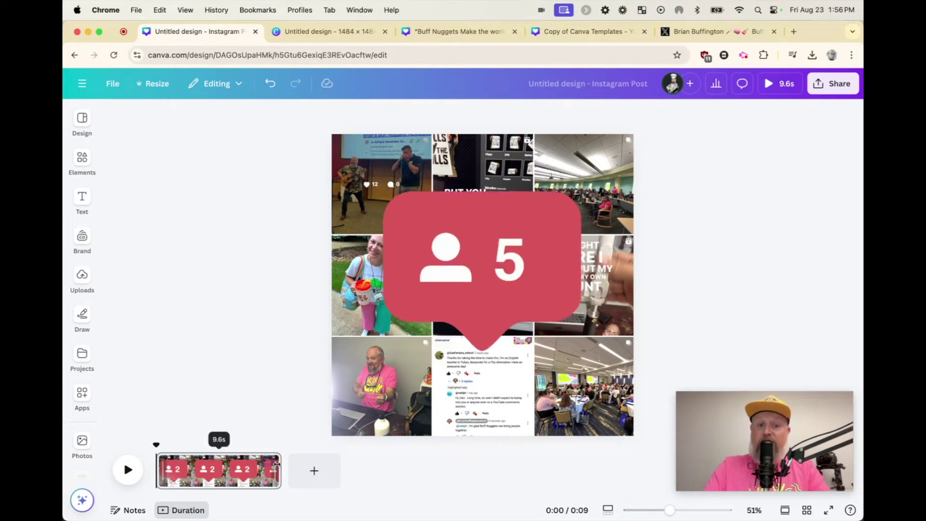
drag(278, 467, 194, 467)
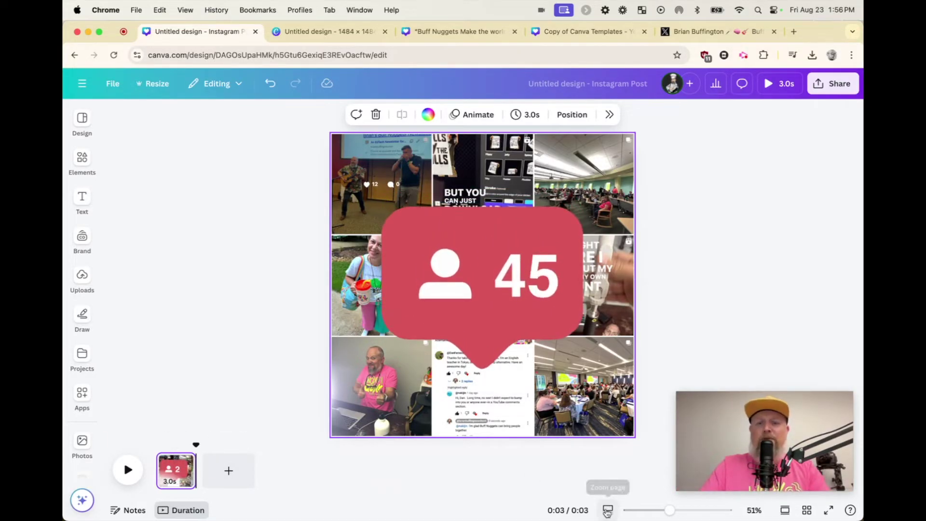
Enlarge the timeline, show the sticker's timing track, delay its entrance, and preview it.
click(608, 512)
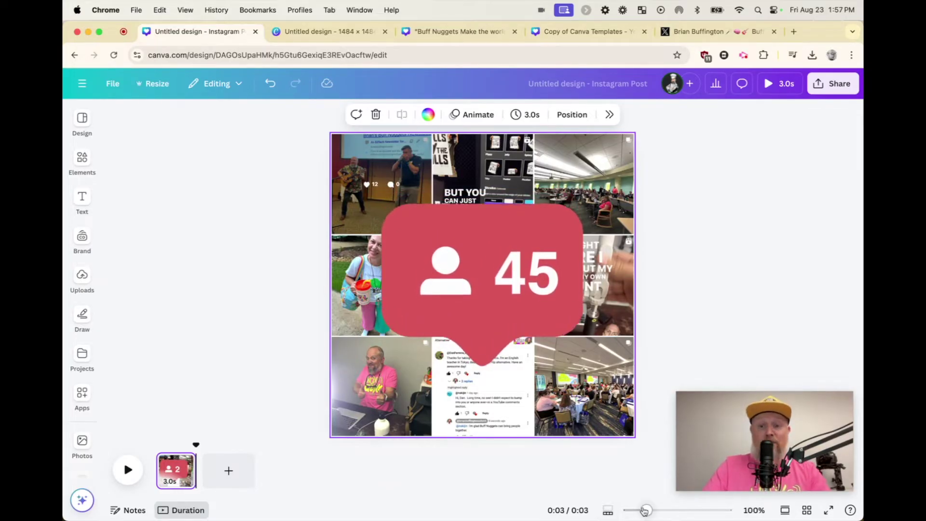
drag(646, 510, 704, 511)
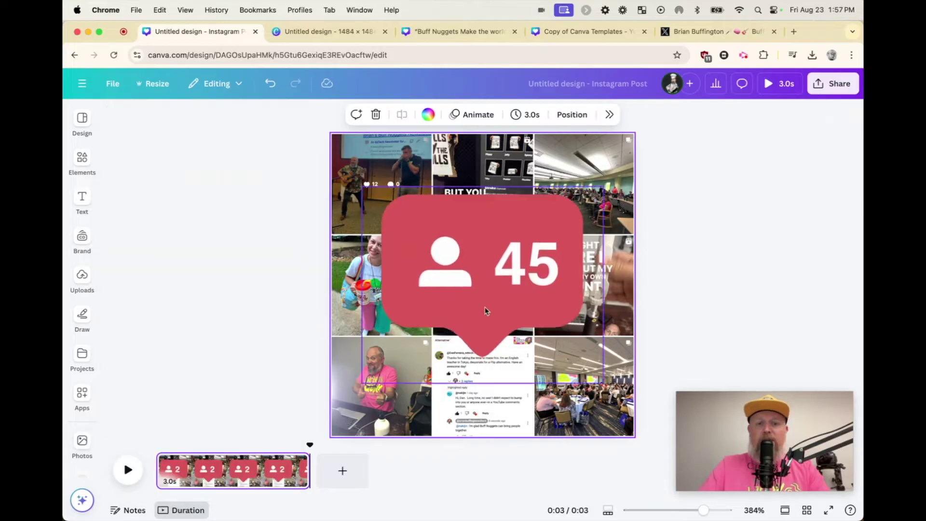
click(502, 279)
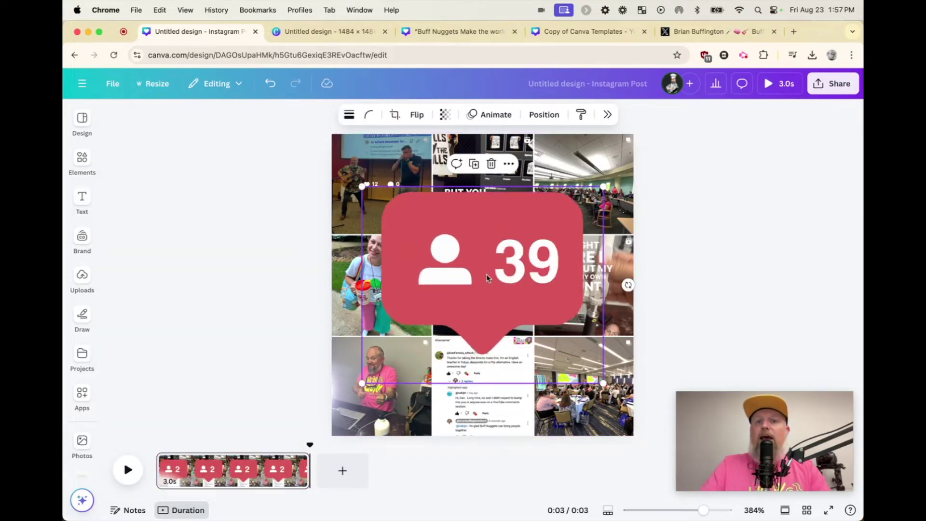
right_click(486, 277)
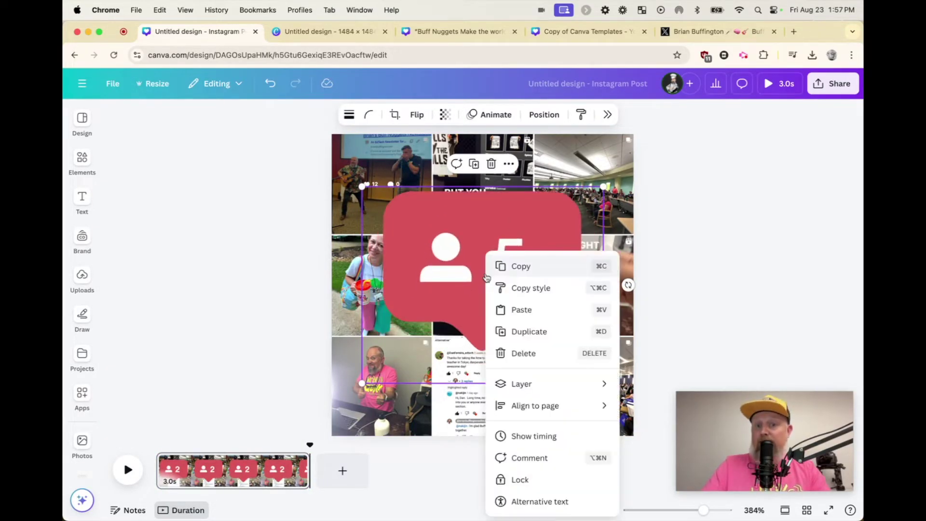
click(535, 436)
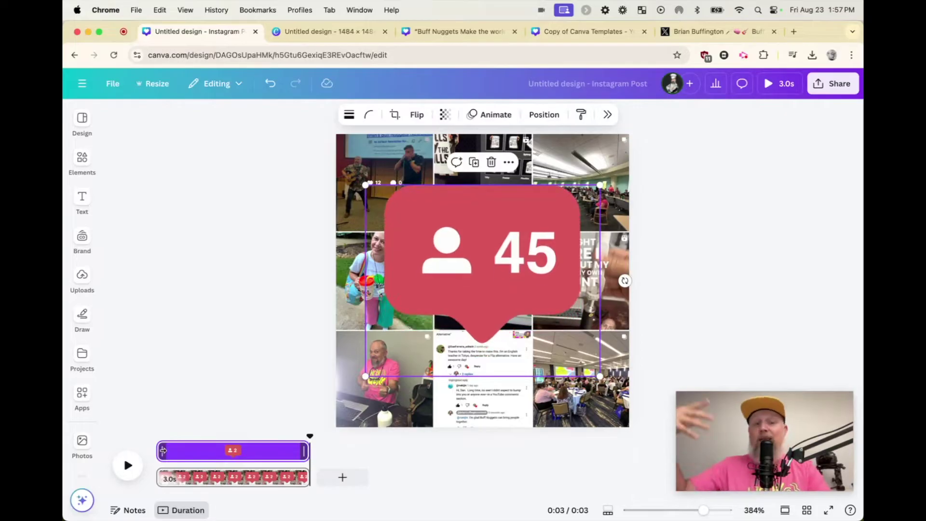
drag(163, 450, 211, 451)
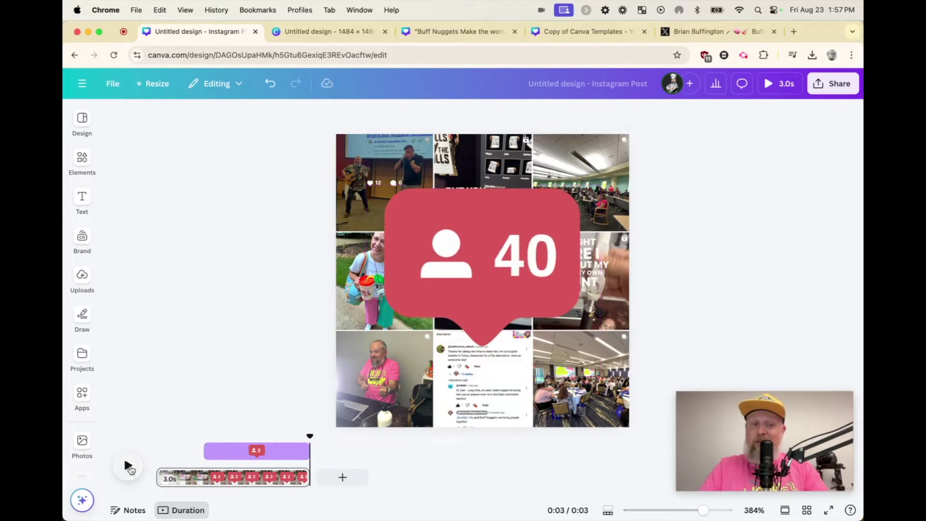
click(159, 438)
click(139, 464)
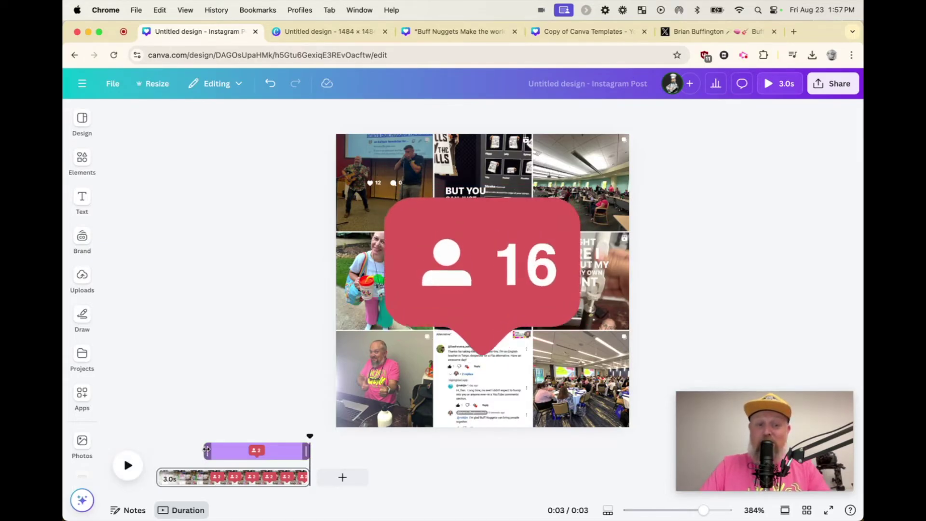
Drag the sticker's timing back to start at 0 and replay the 3-second animation.
drag(205, 451, 145, 450)
click(145, 450)
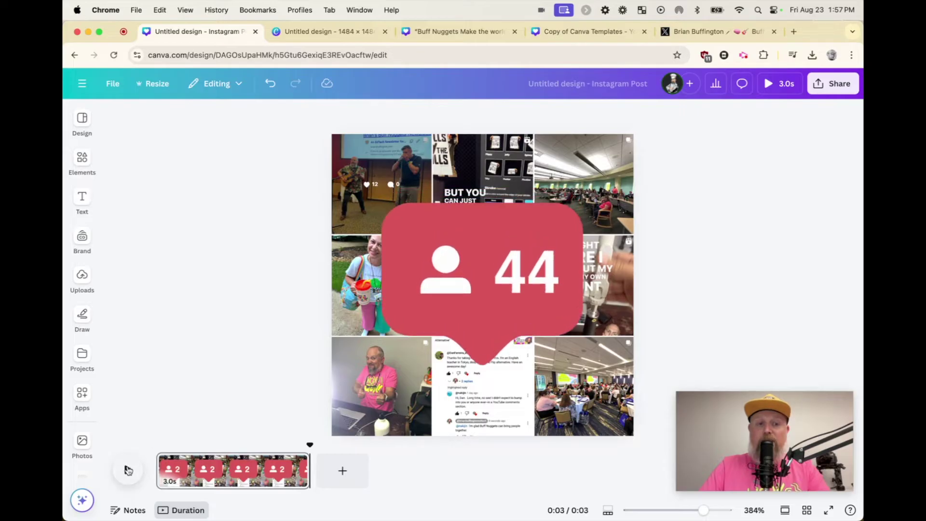
click(161, 444)
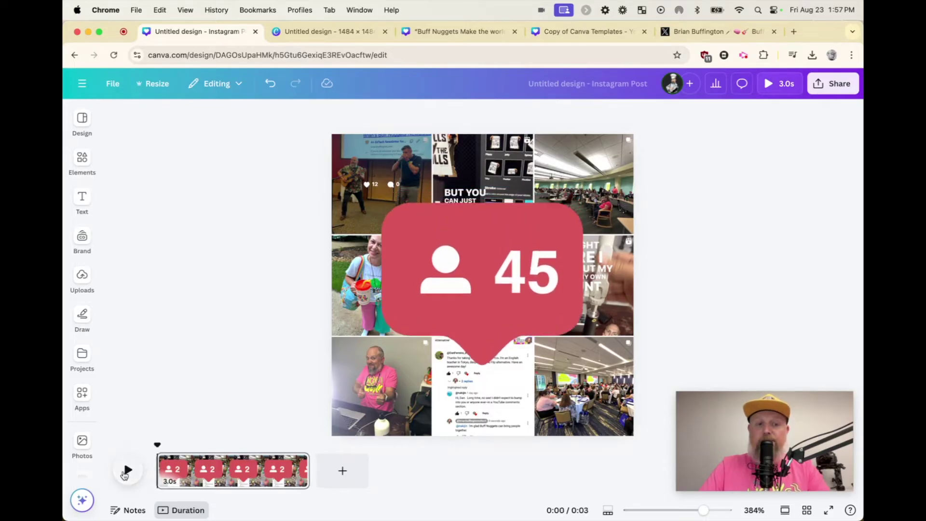
click(127, 471)
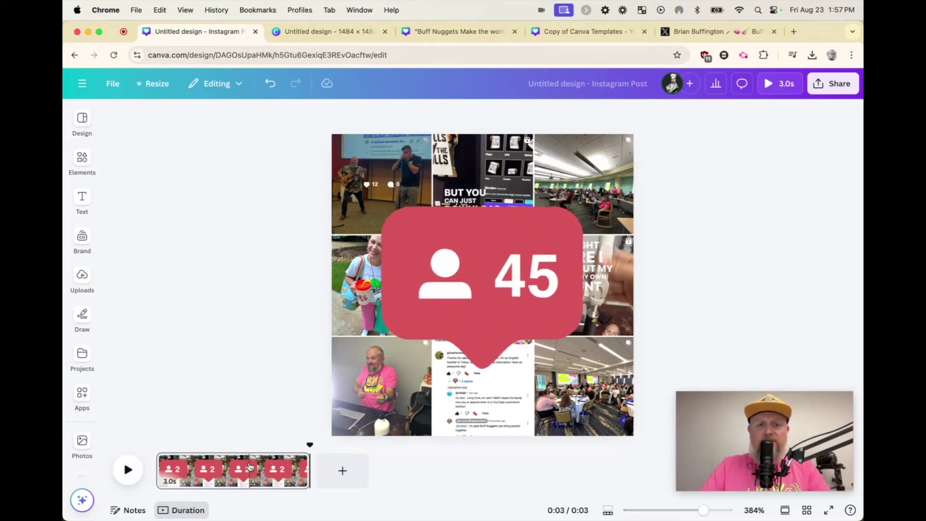
Select the follower-count sticker and open its Animate panel to browse Rise, Pan, Fade and Pop.
click(249, 472)
click(446, 299)
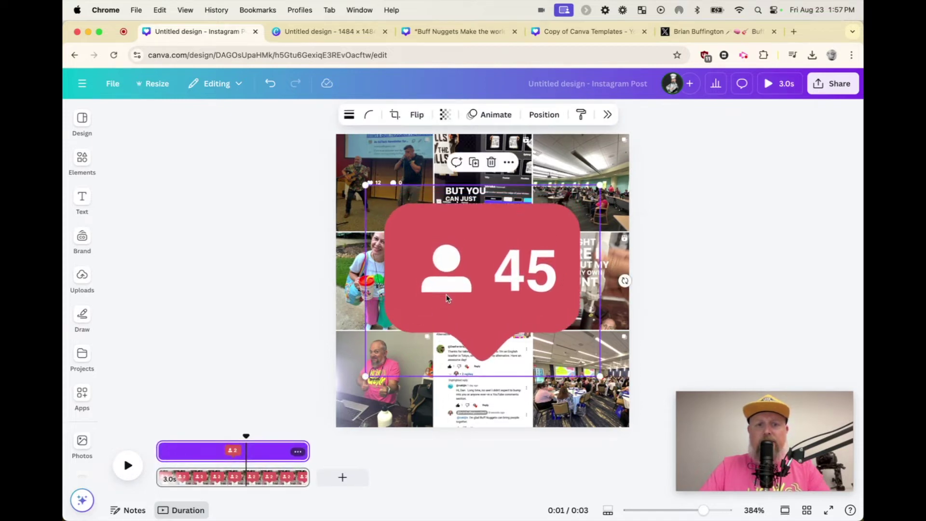
click(497, 115)
scroll(778, 336, down, 3)
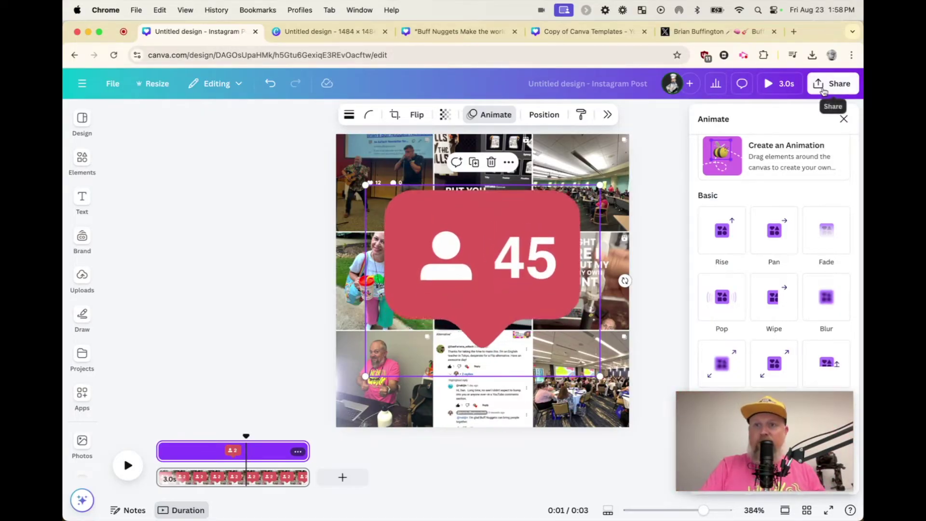
Download the design as a GIF at size 0.6, giving 648 × 648 px.
click(823, 91)
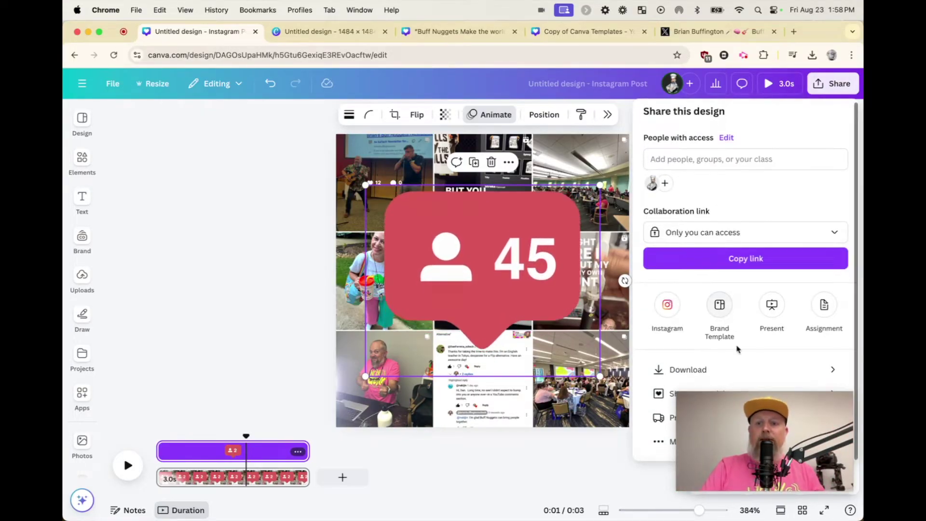
click(712, 374)
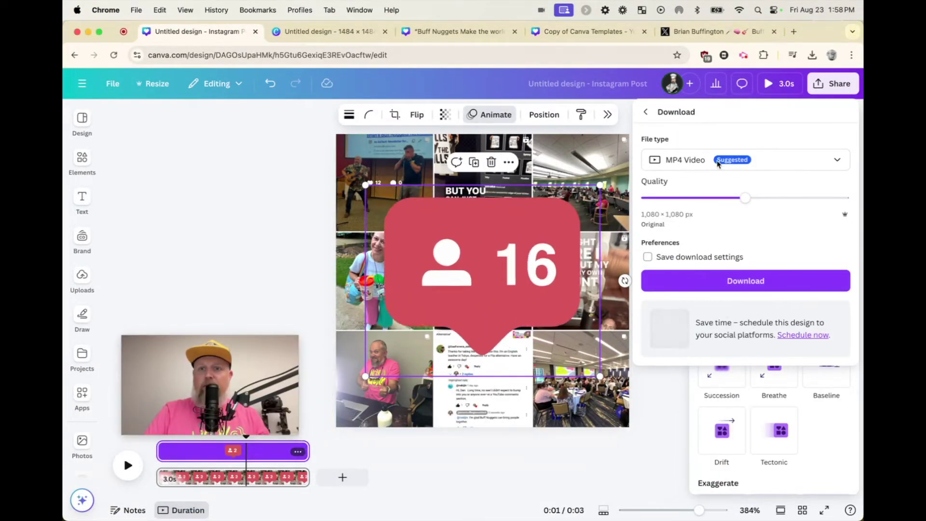
click(704, 163)
click(692, 386)
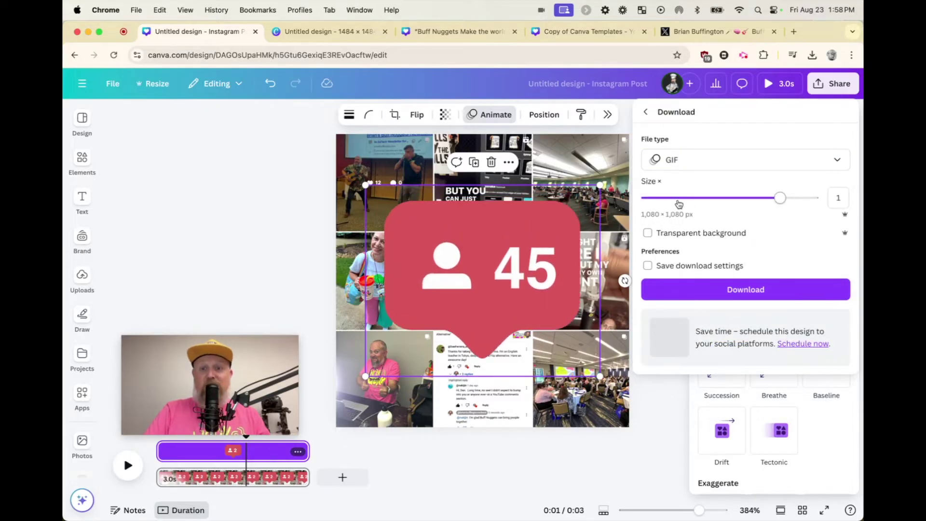
click(678, 199)
drag(693, 202, 699, 204)
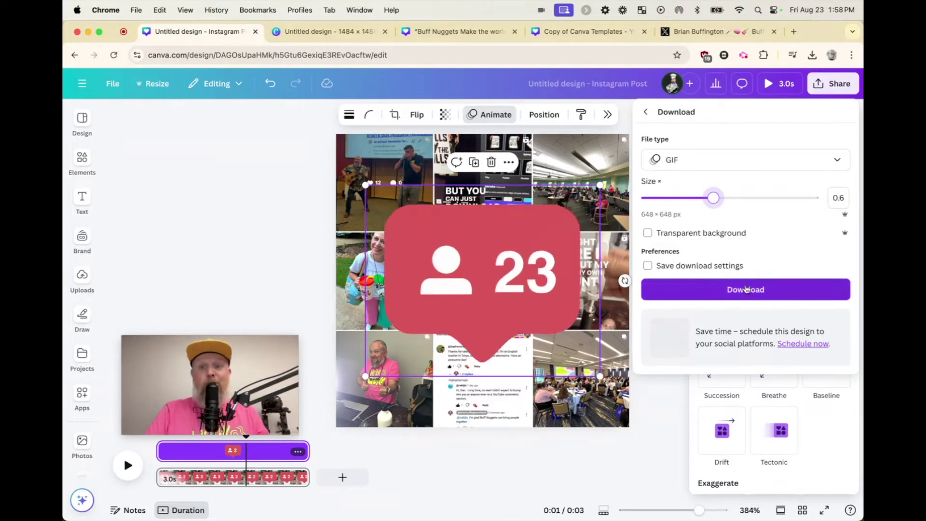
click(746, 290)
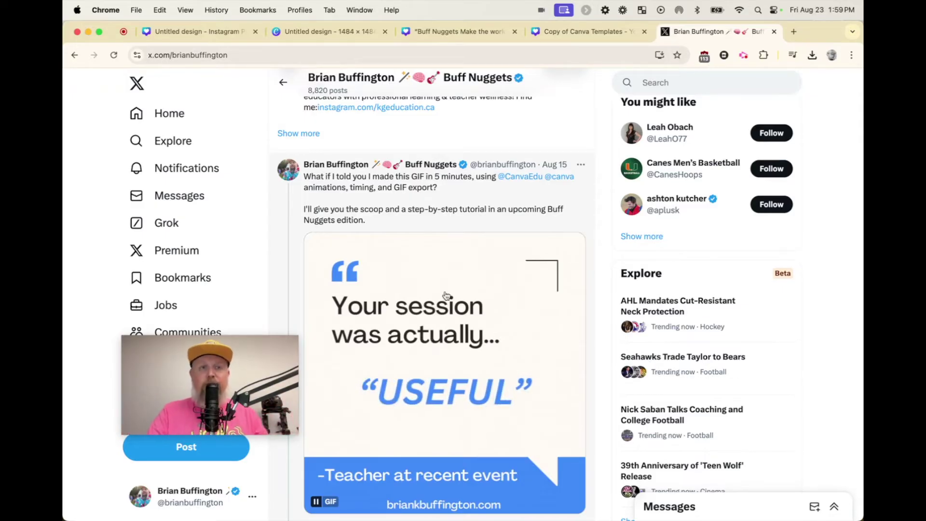
Close the untitled 1484px design tab, leaving the Buff Nuggets quote design open.
click(317, 32)
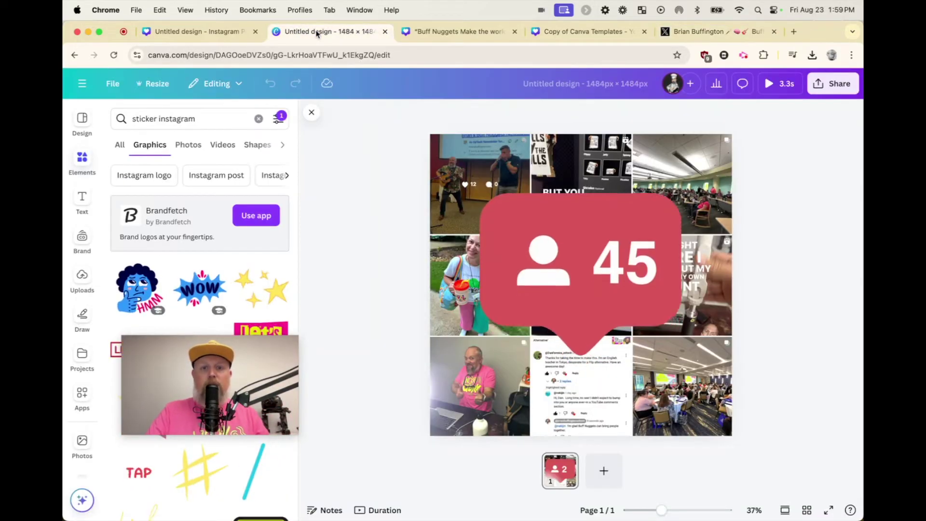
click(435, 32)
click(385, 32)
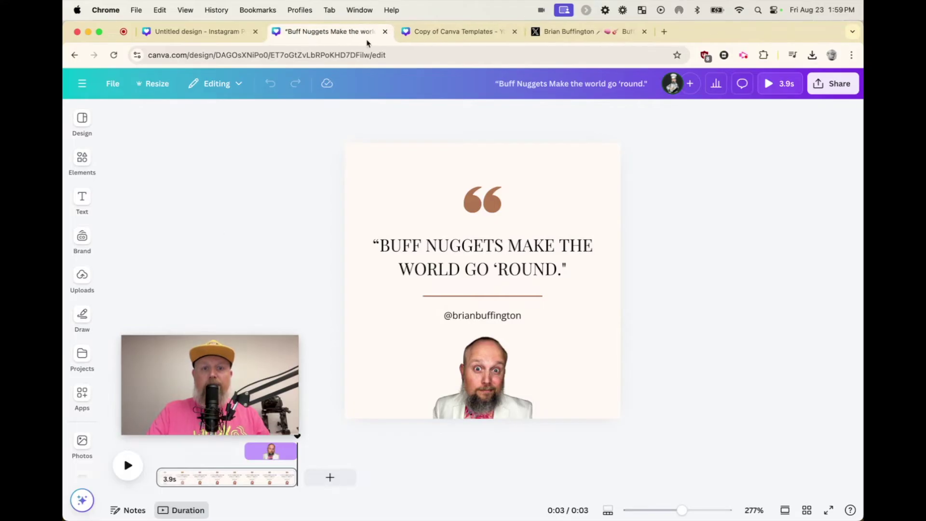
Replay the quote animation, then add a blank 5.0-second page, making the design 8.9 seconds.
click(159, 451)
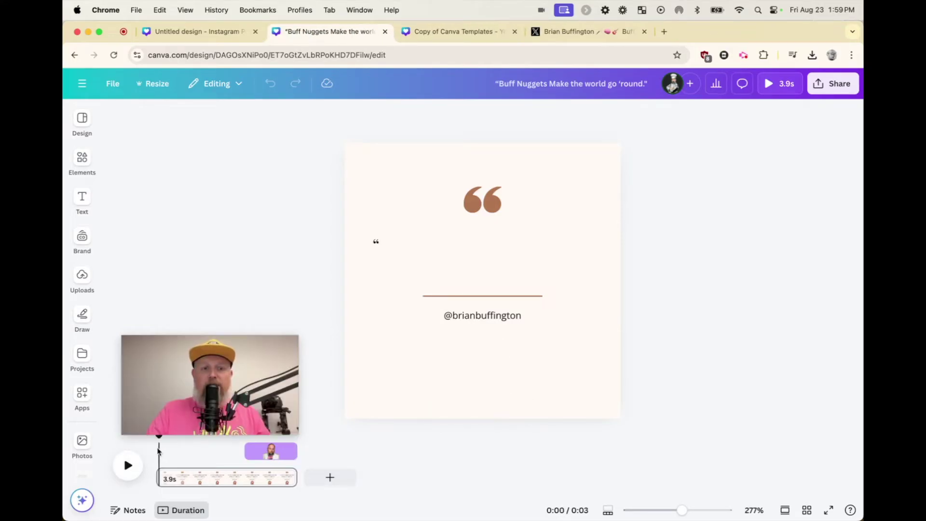
click(129, 464)
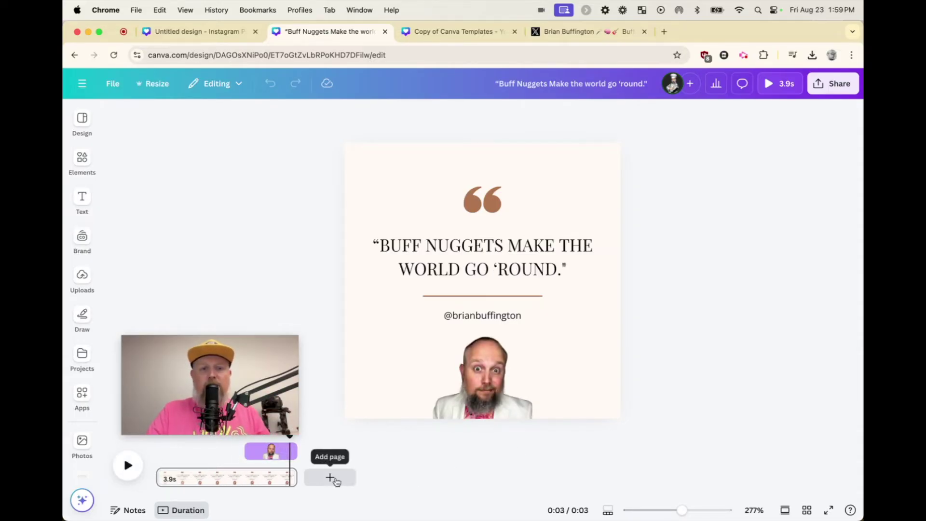
click(330, 477)
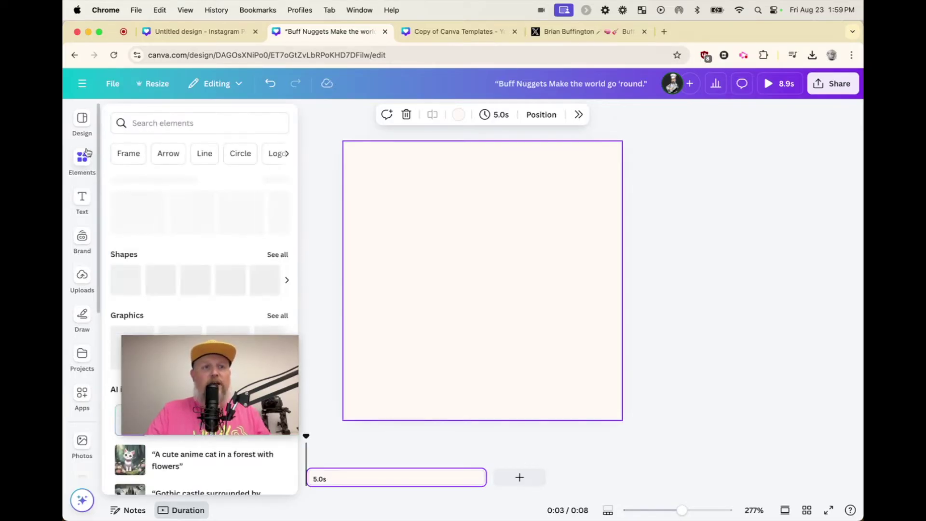
Search Design templates for 'quote' to find the black 'I believe that being different' template.
click(83, 127)
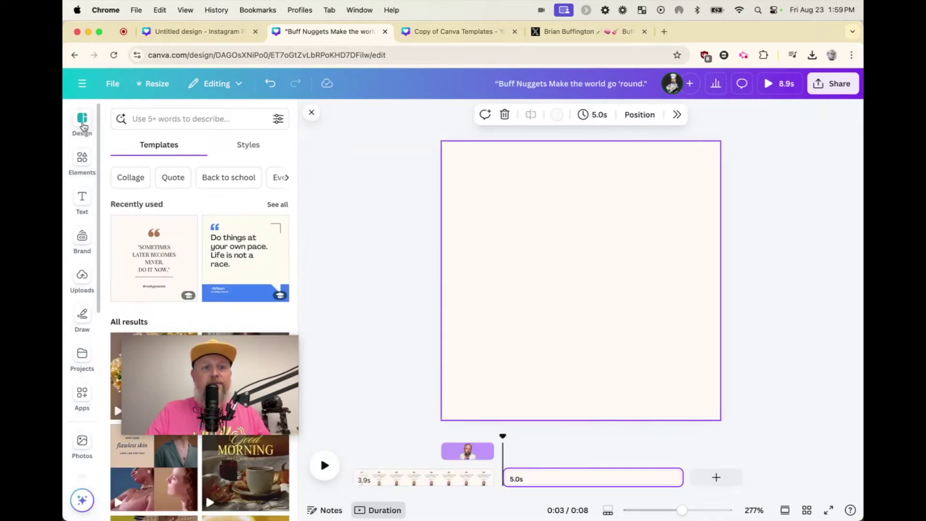
scroll(232, 333, down, 5)
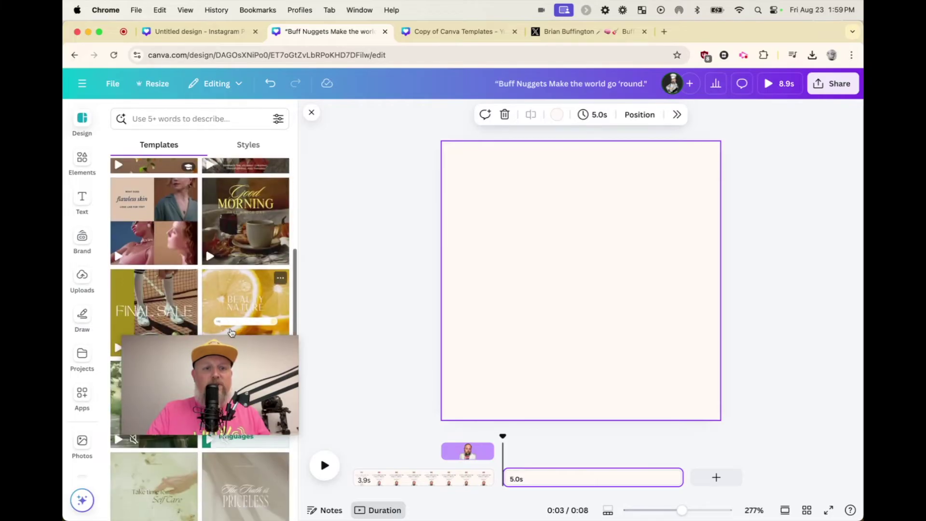
drag(126, 374, 641, 436)
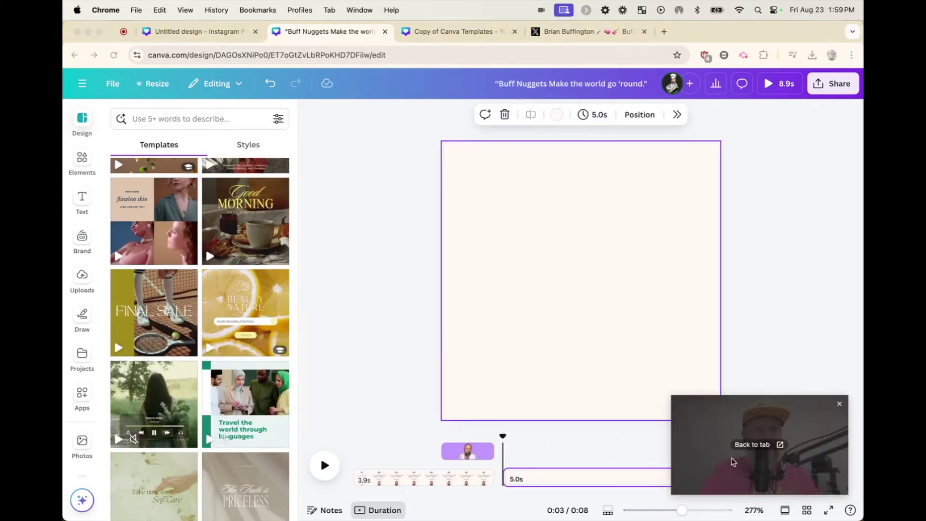
scroll(198, 337, down, 3)
scroll(198, 338, up, 10)
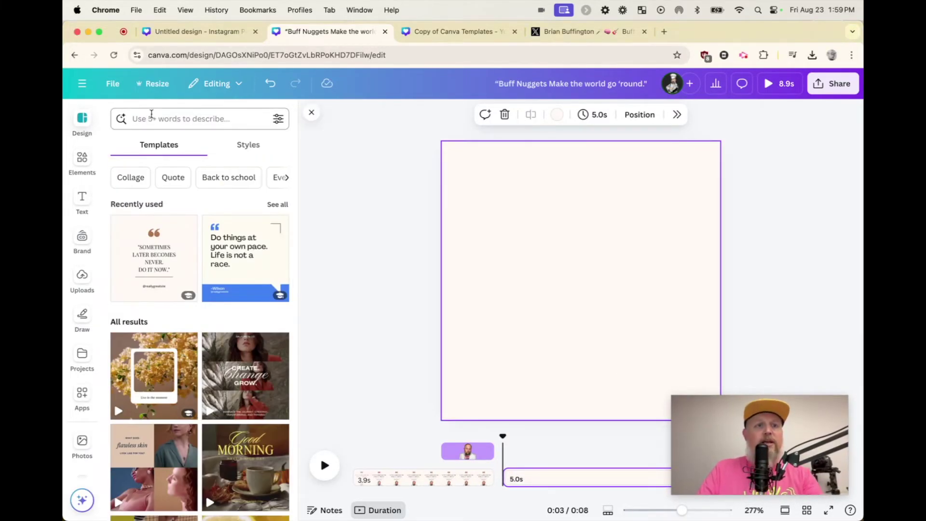
click(152, 115)
text(quote)
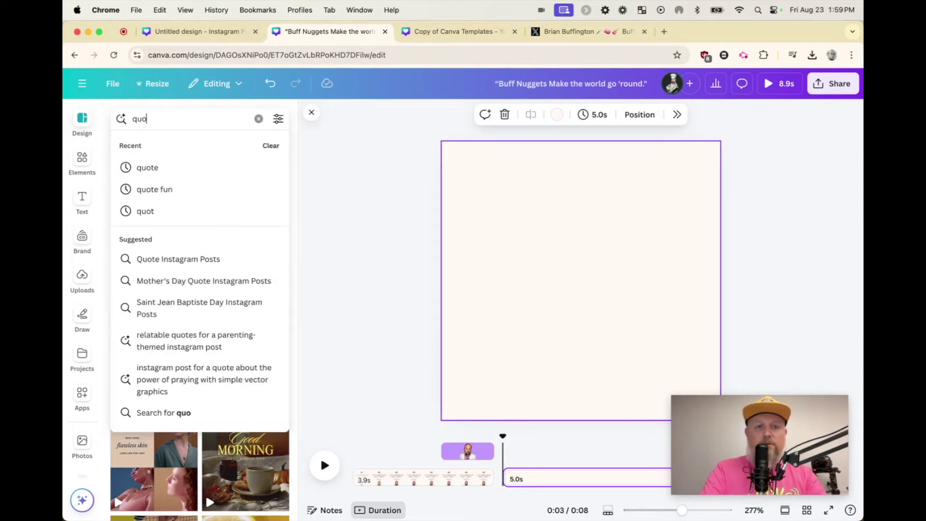
key(Return)
scroll(193, 348, down, 2)
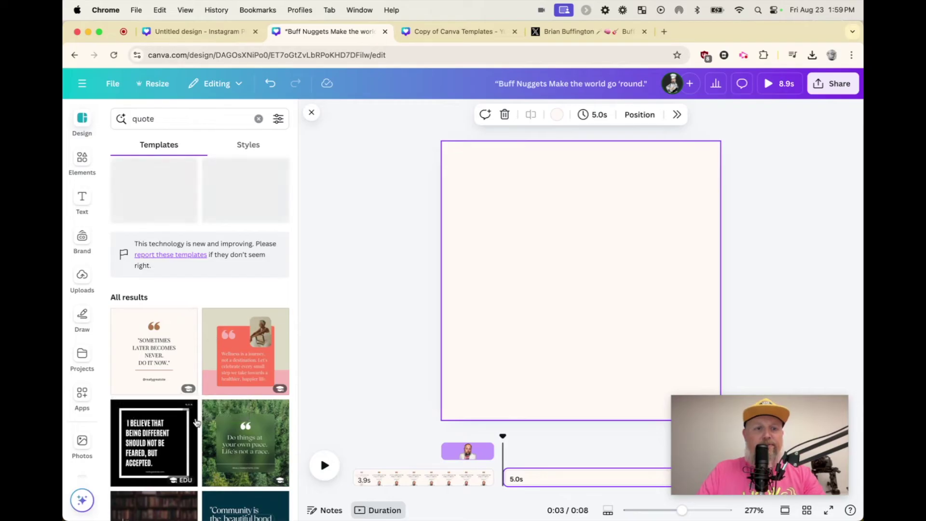
scroll(150, 370, down, 2)
click(150, 370)
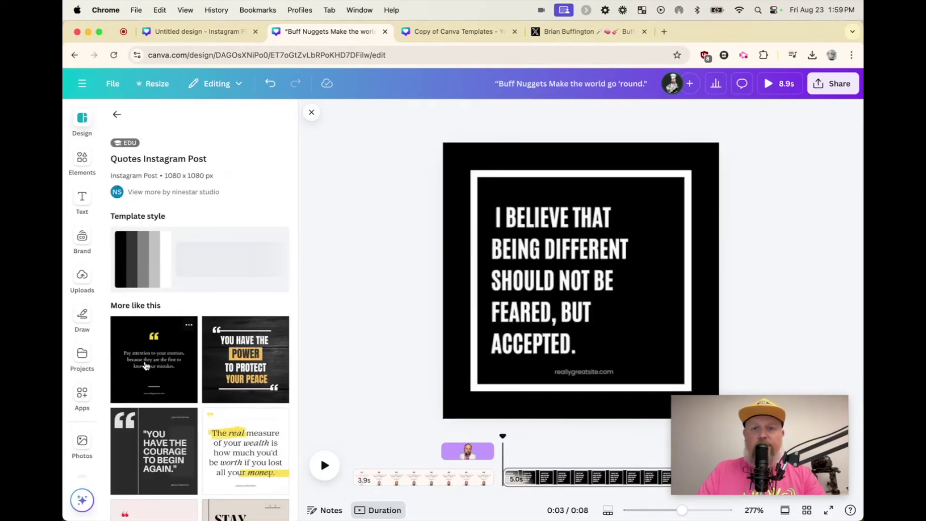
click(780, 234)
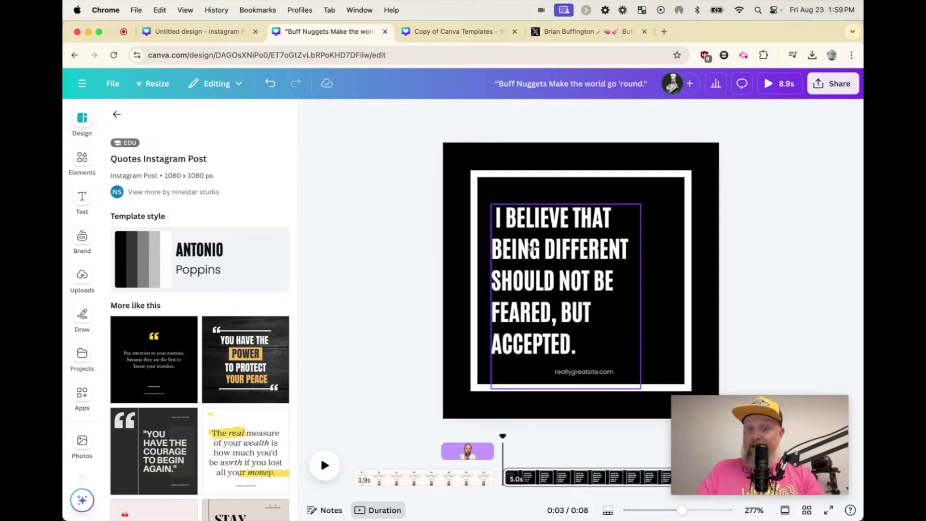
click(539, 248)
click(480, 247)
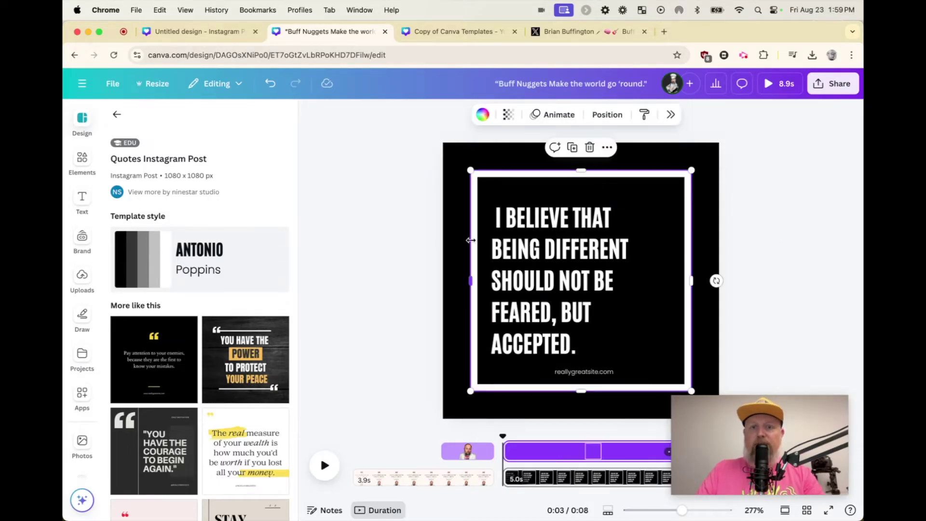
click(535, 269)
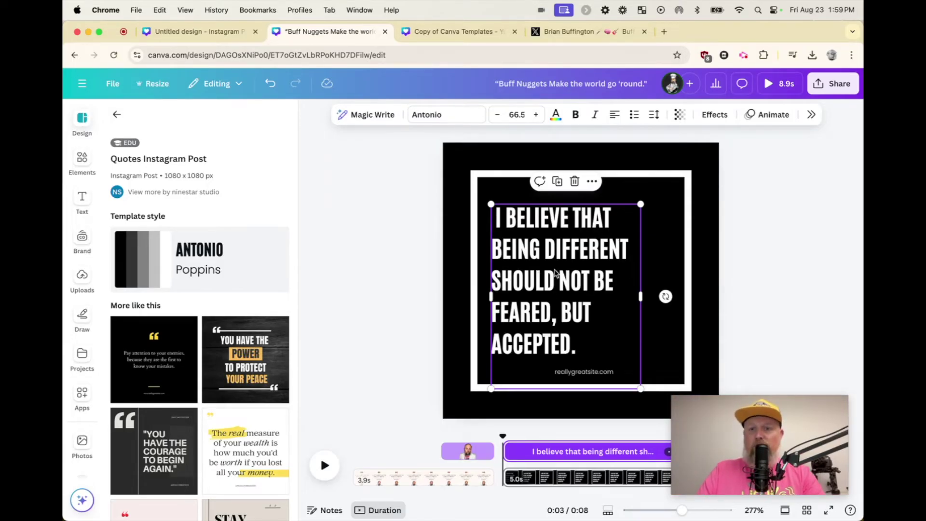
click(555, 271)
key(Escape)
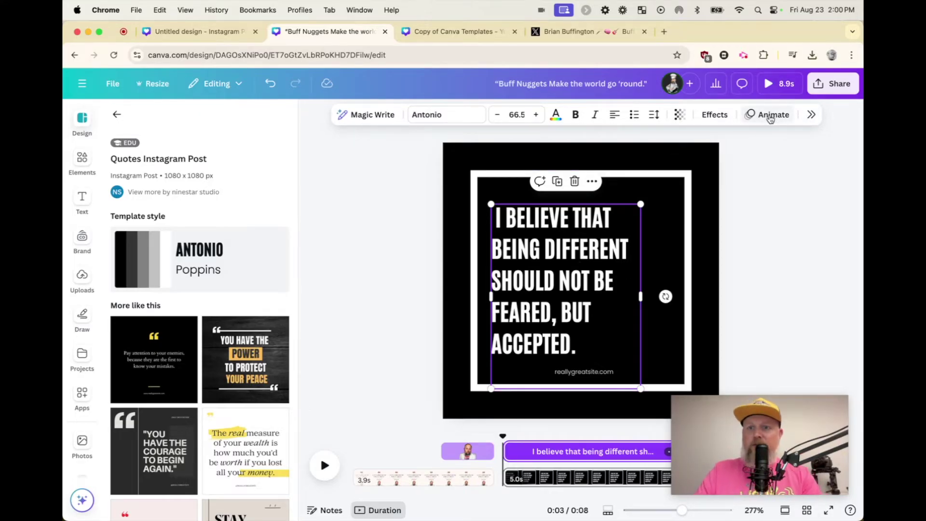
Bring up the quote text's animations, hide the template suggestions, and scroll the text animation list.
click(769, 114)
drag(785, 421, 290, 400)
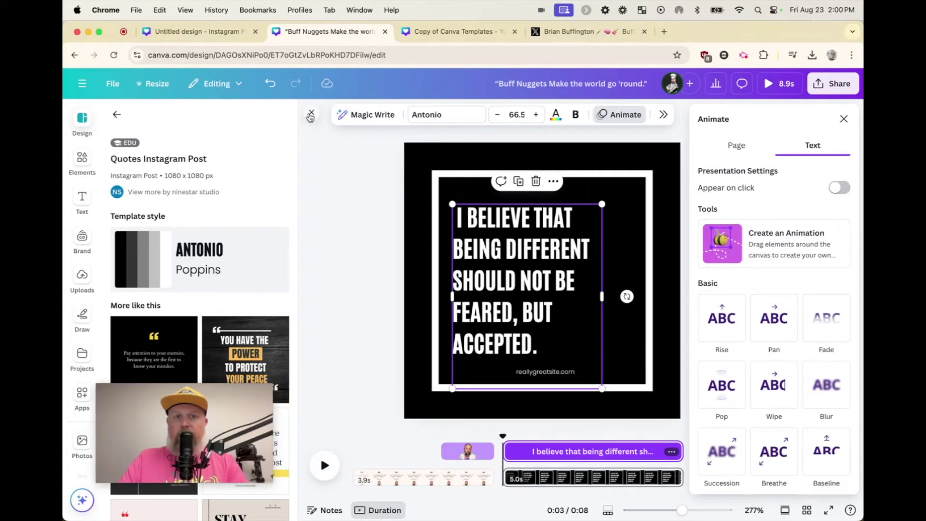
click(311, 115)
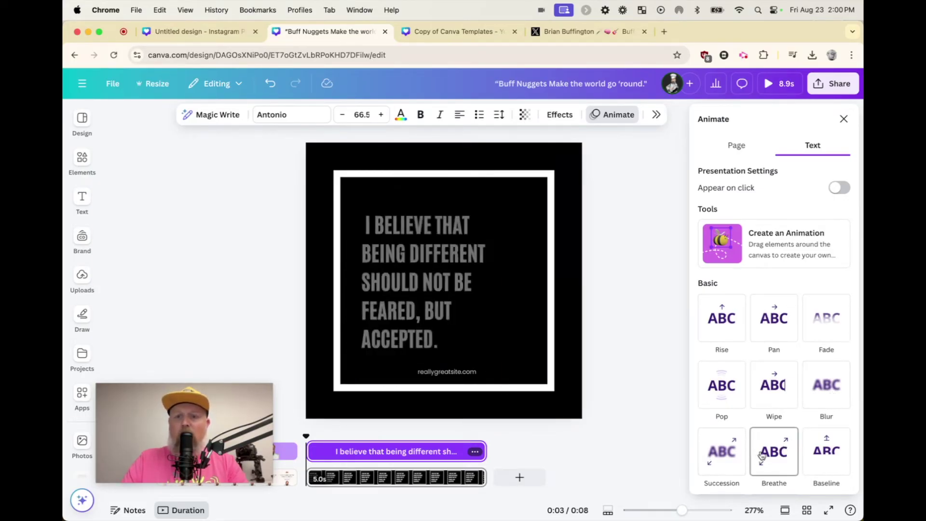
scroll(795, 403, down, 2)
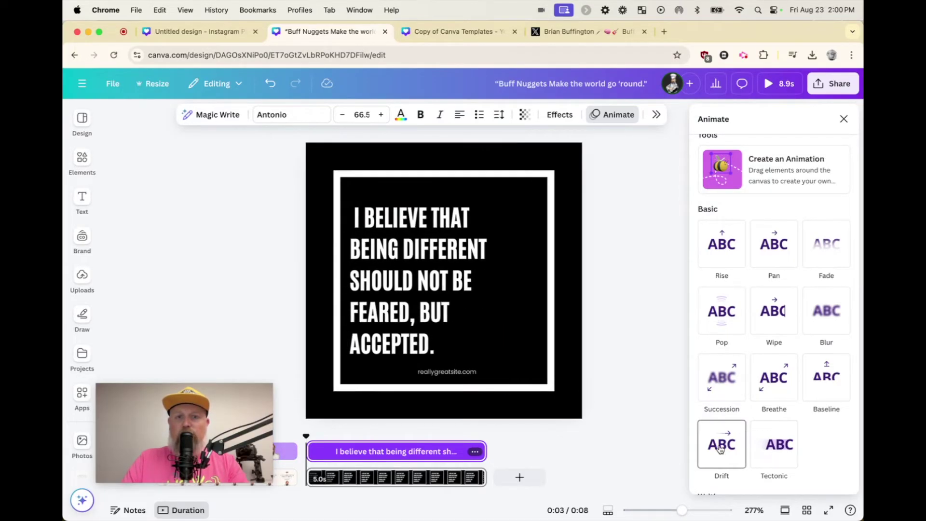
scroll(721, 448, down, 3)
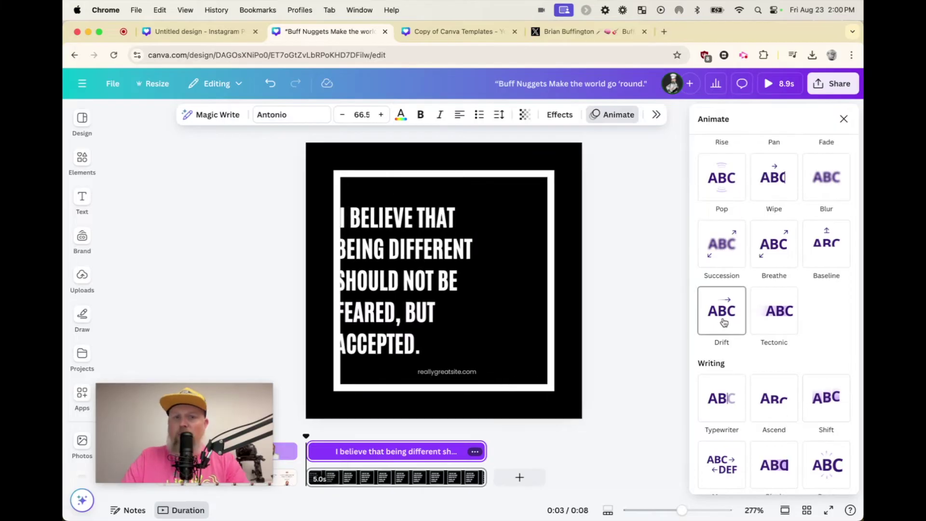
scroll(724, 322, down, 5)
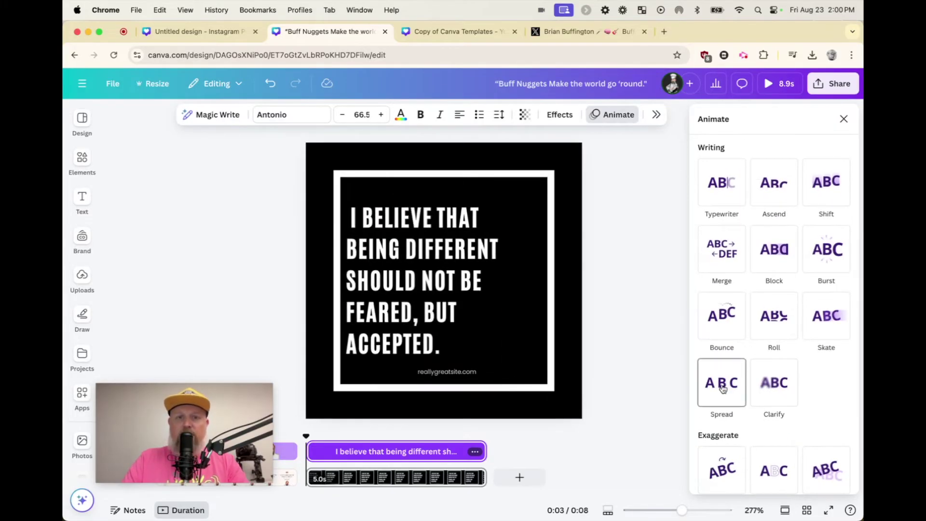
Apply Clarify to the quote text on enter only, adjusting its movement and speed sliders.
click(769, 389)
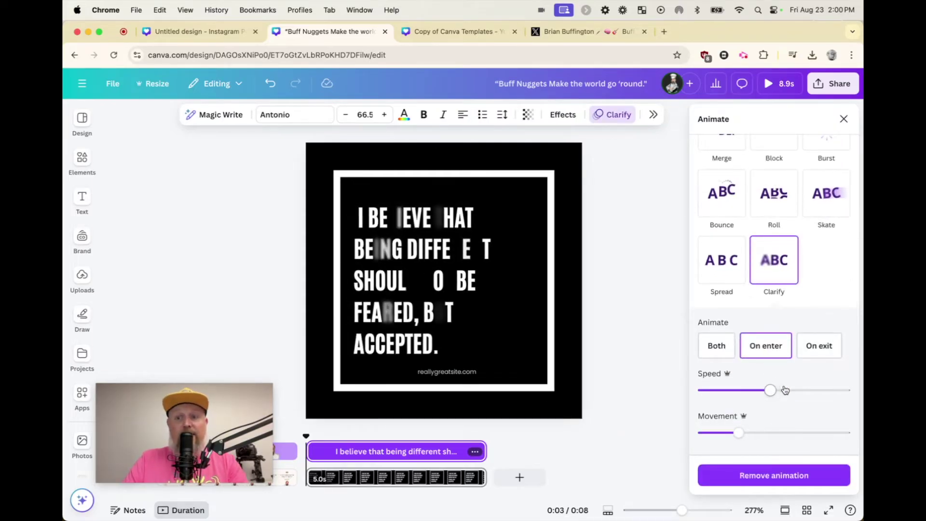
click(769, 347)
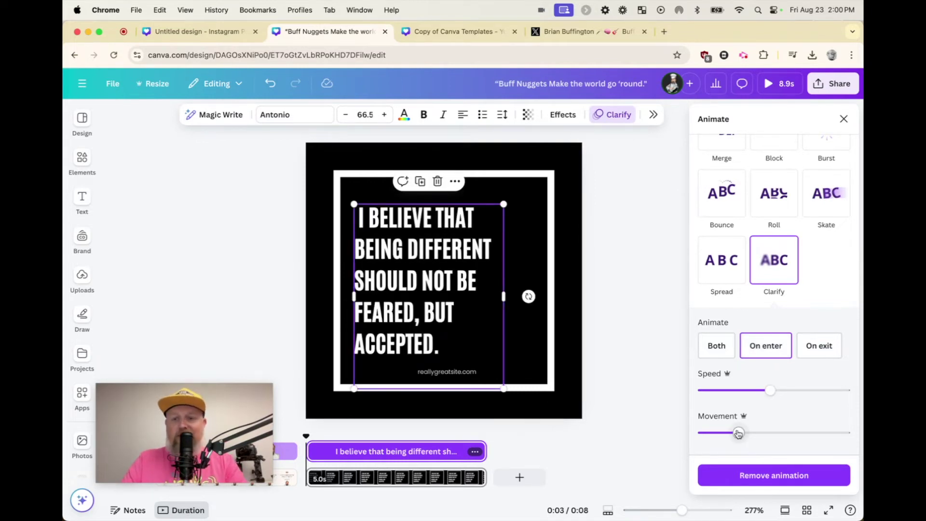
drag(738, 433, 779, 433)
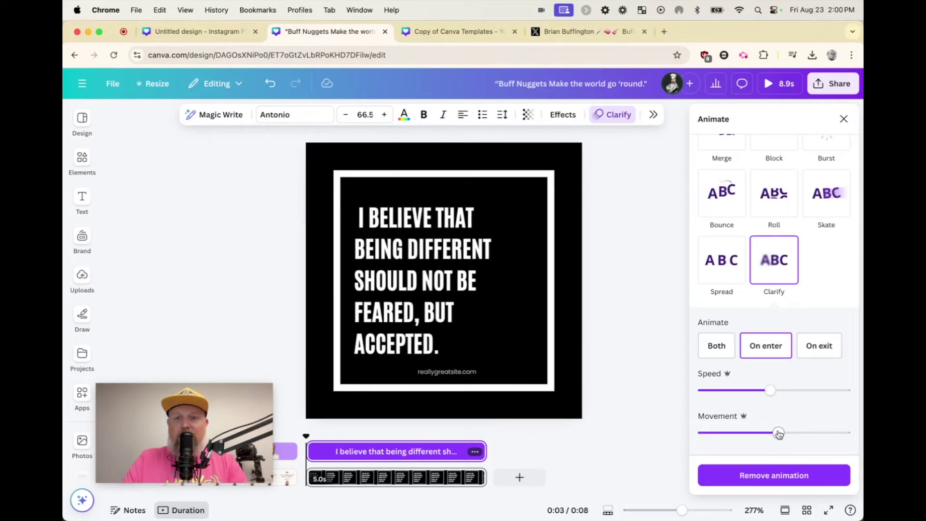
drag(746, 434, 740, 432)
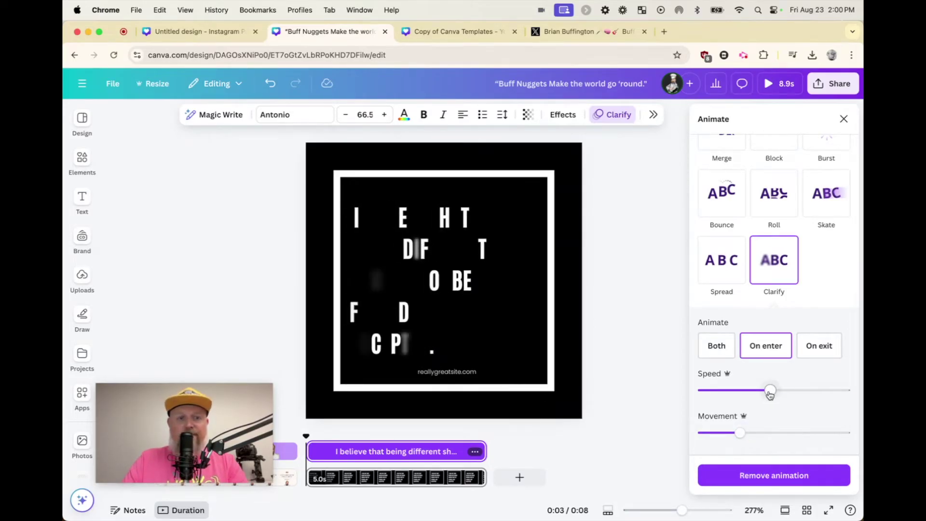
drag(770, 392, 735, 391)
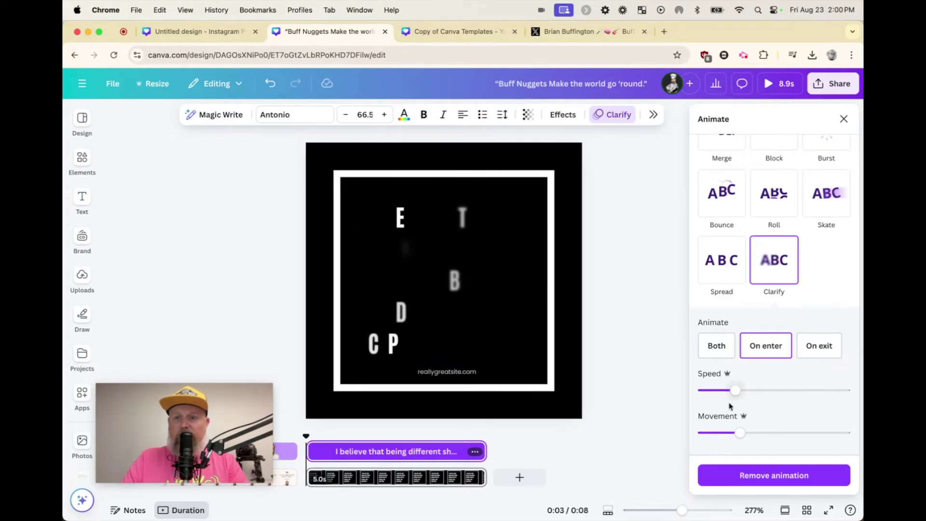
scroll(730, 406, down, 3)
scroll(772, 420, down, 3)
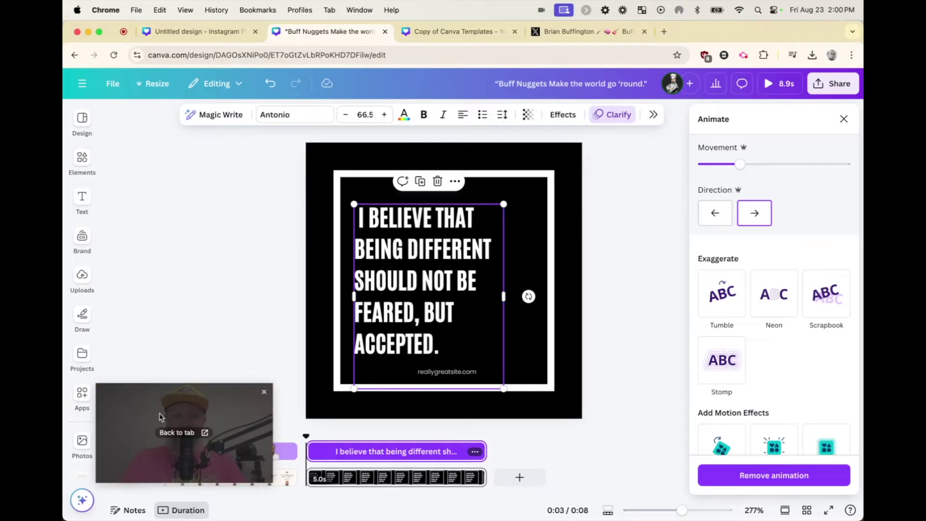
drag(179, 417, 555, 405)
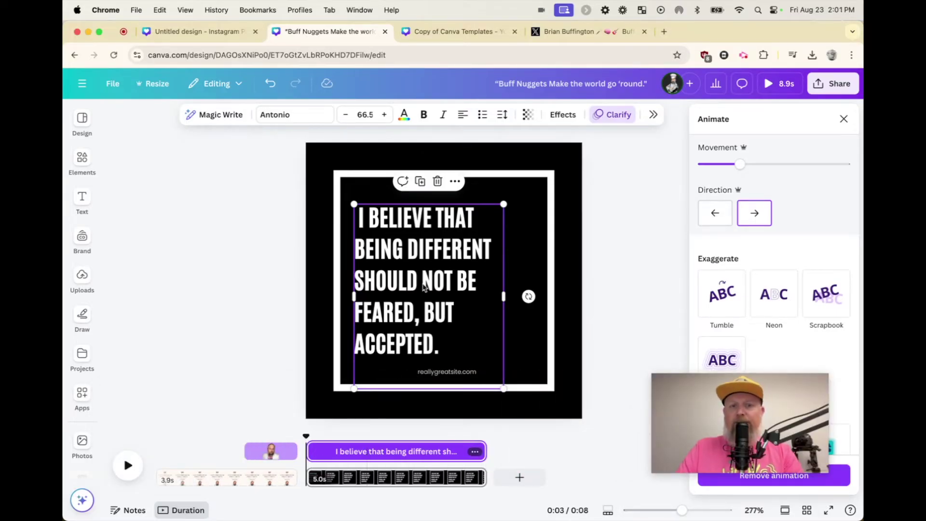
Enter and exit text editing on the quote, then deselect the text box.
double_click(424, 287)
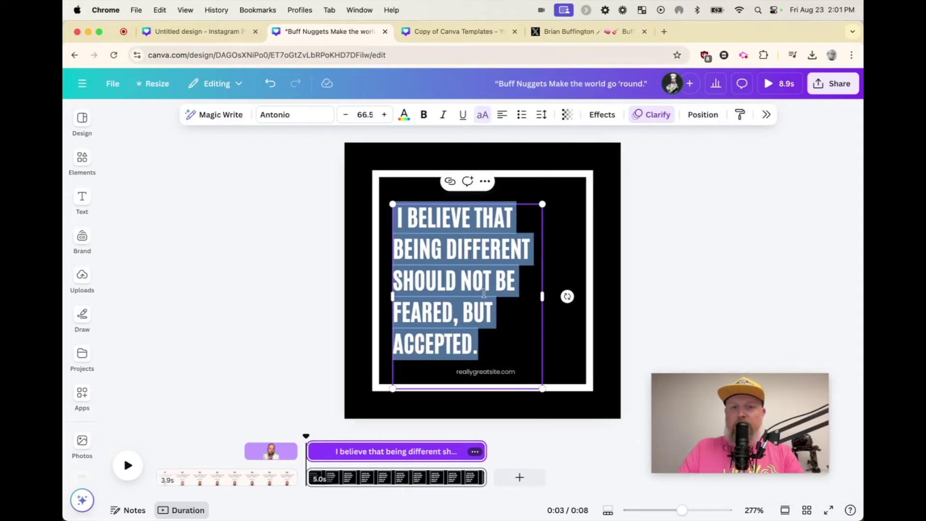
key(Escape)
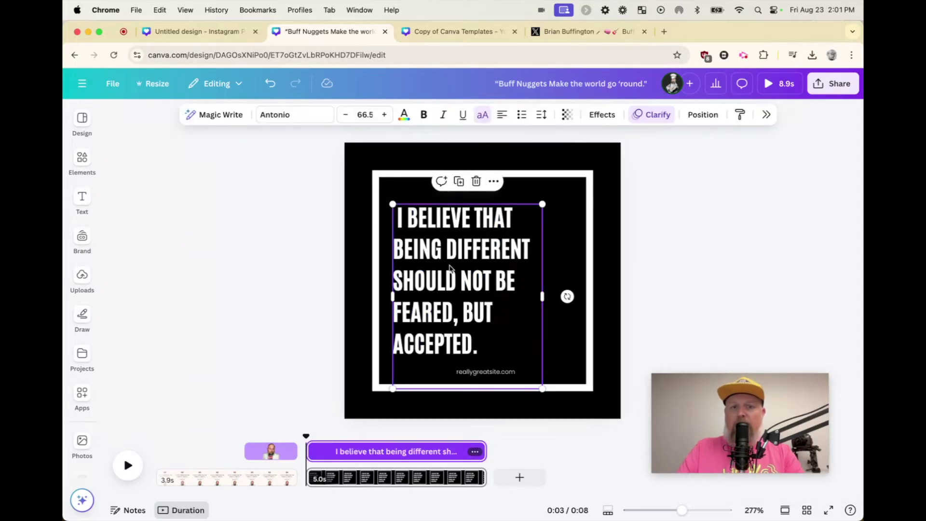
click(308, 429)
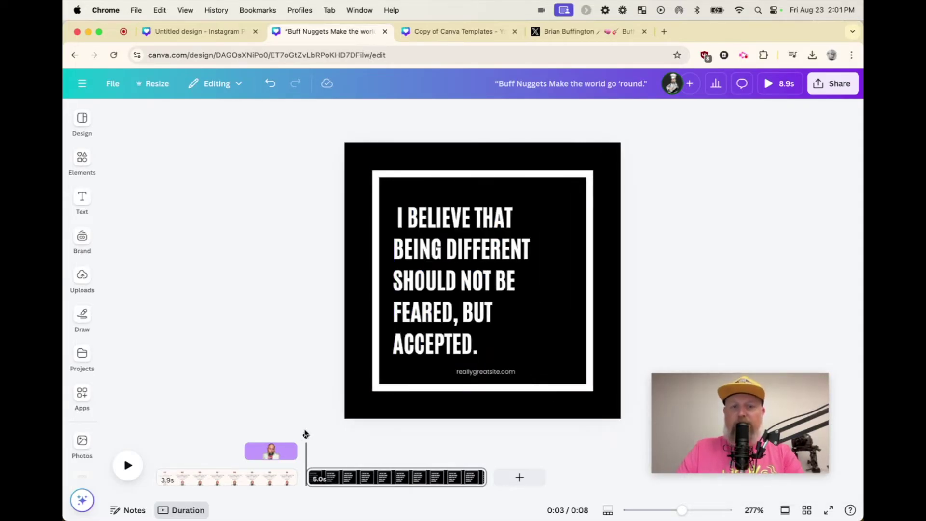
Preview the quote page's animations, then add the bearded man's portrait from Uploads.
click(128, 465)
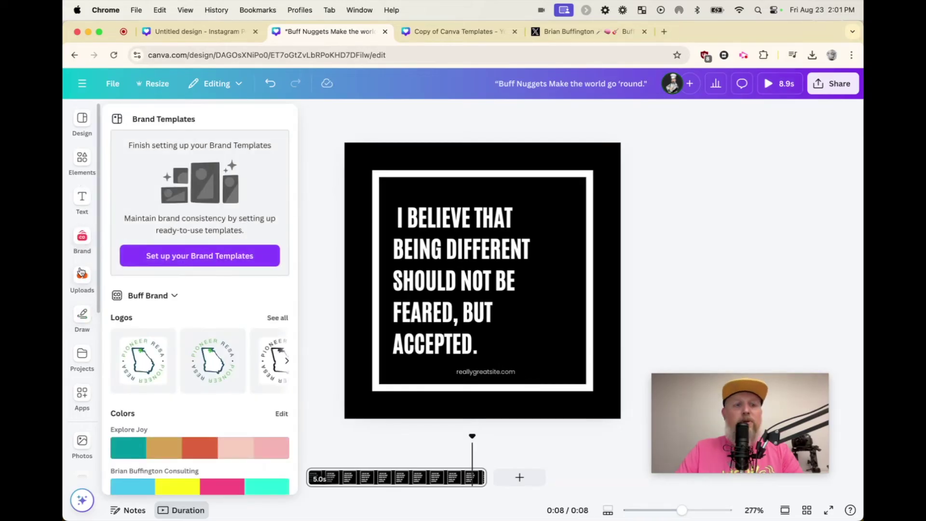
click(82, 276)
click(140, 423)
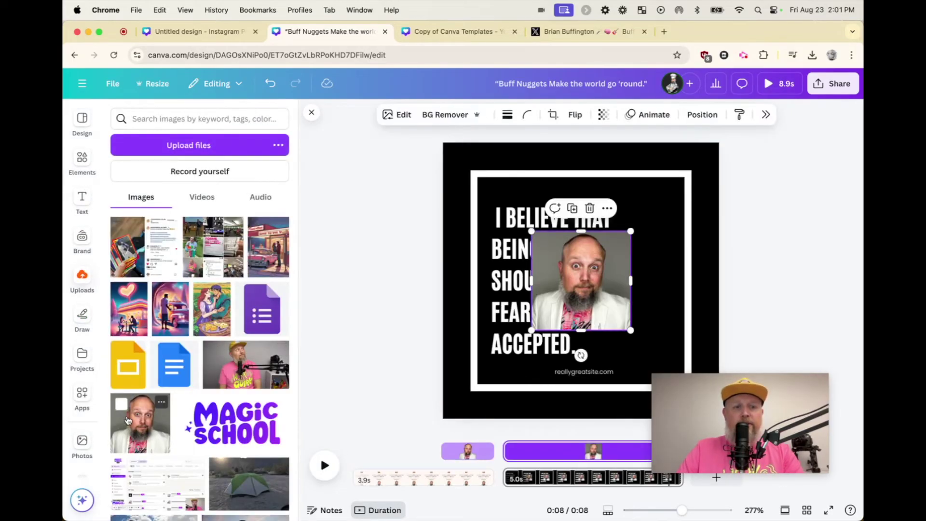
Remove the portrait's grey background with BG Remover and move it to the bottom-right corner.
click(311, 116)
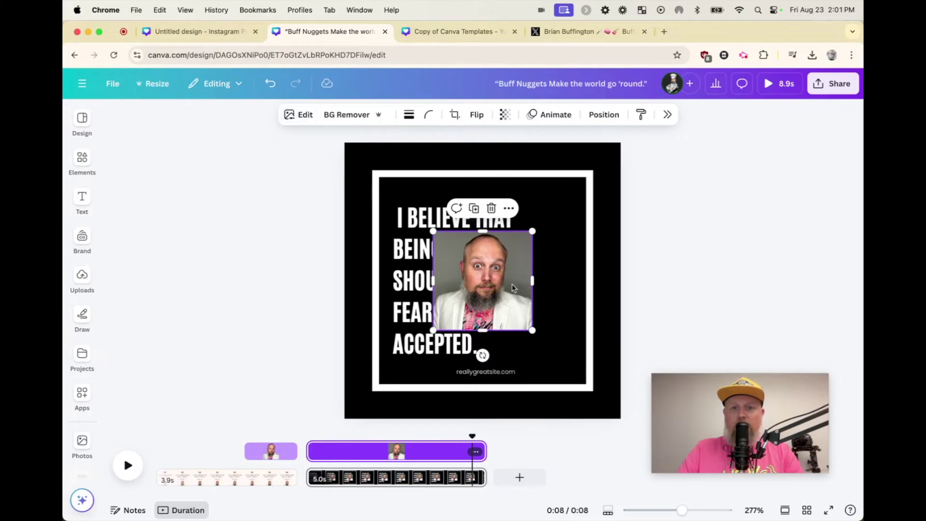
drag(511, 288, 538, 296)
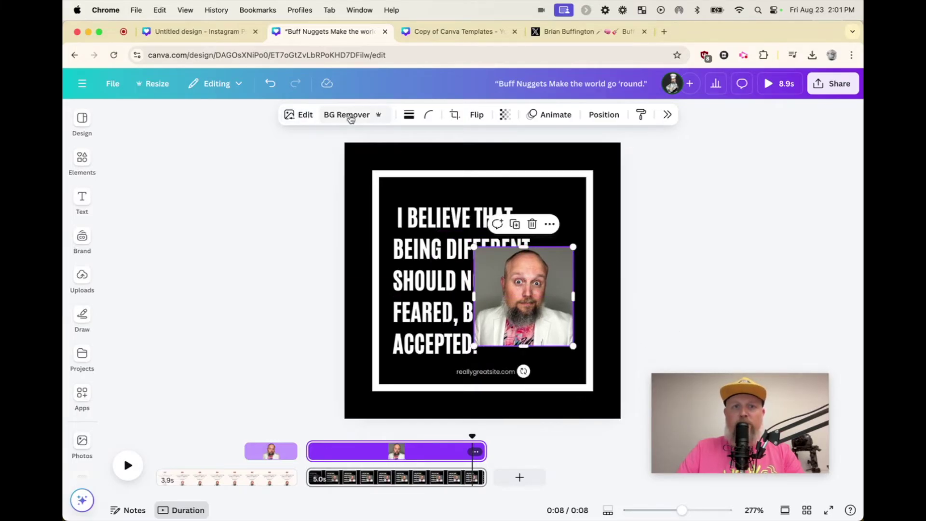
click(351, 118)
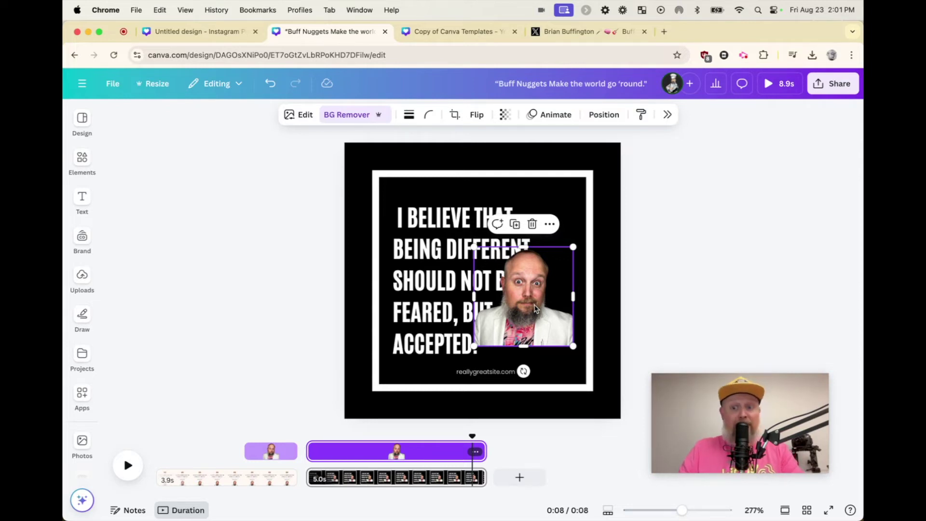
drag(535, 309, 584, 376)
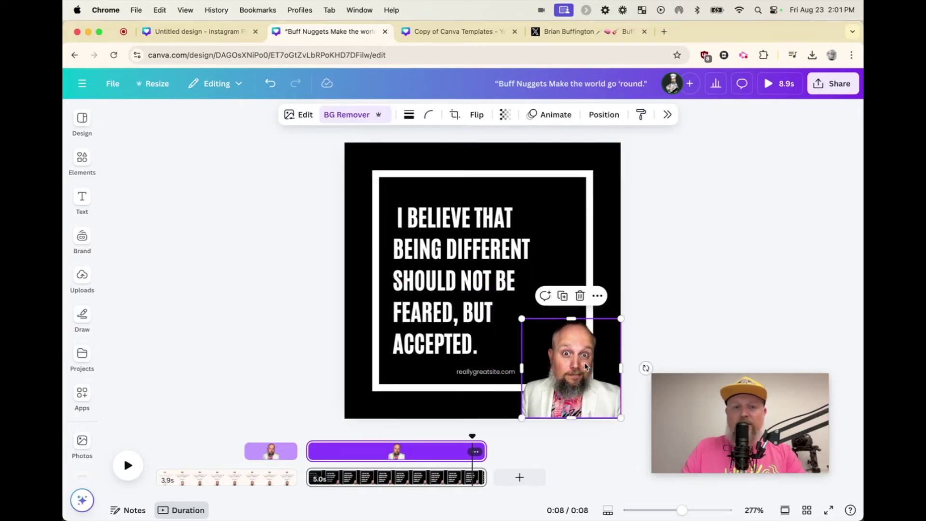
Shorten the portrait's timeline bar from the left so it appears partway through, then reselect it.
right_click(585, 367)
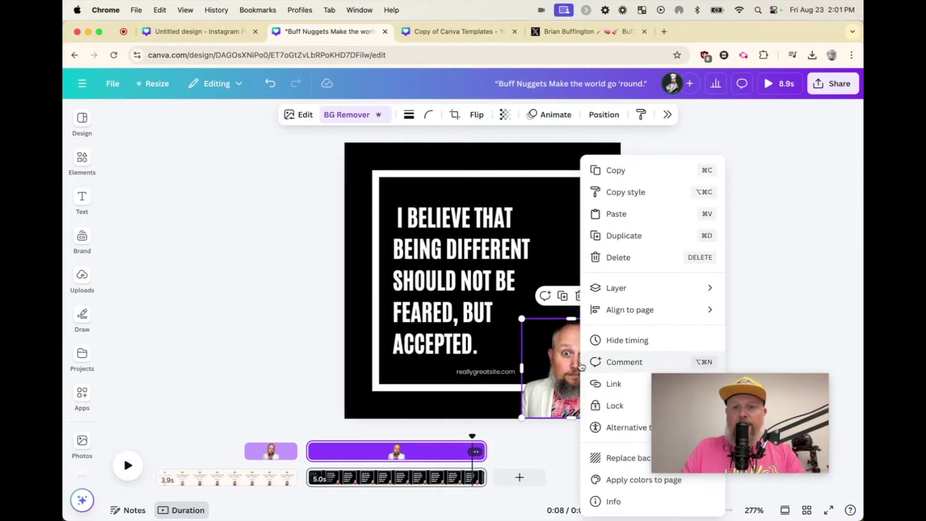
click(352, 454)
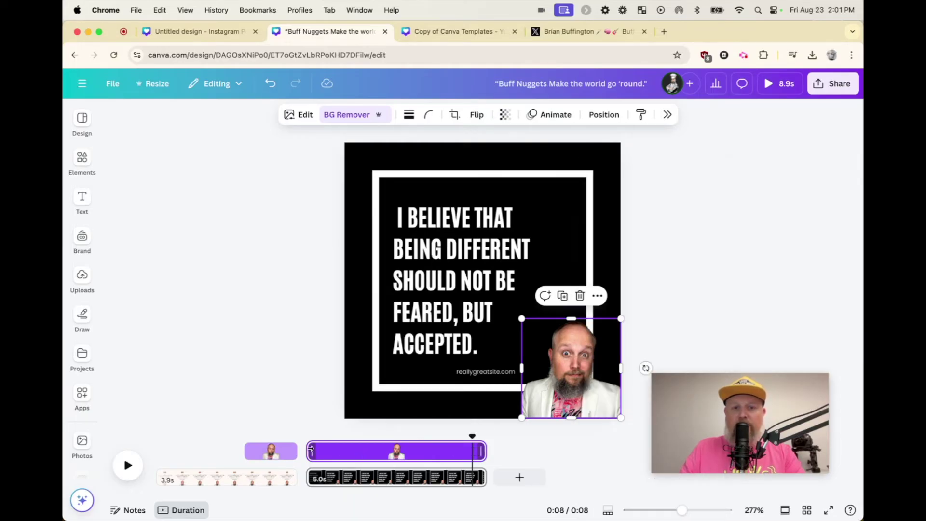
drag(311, 449, 411, 449)
click(433, 265)
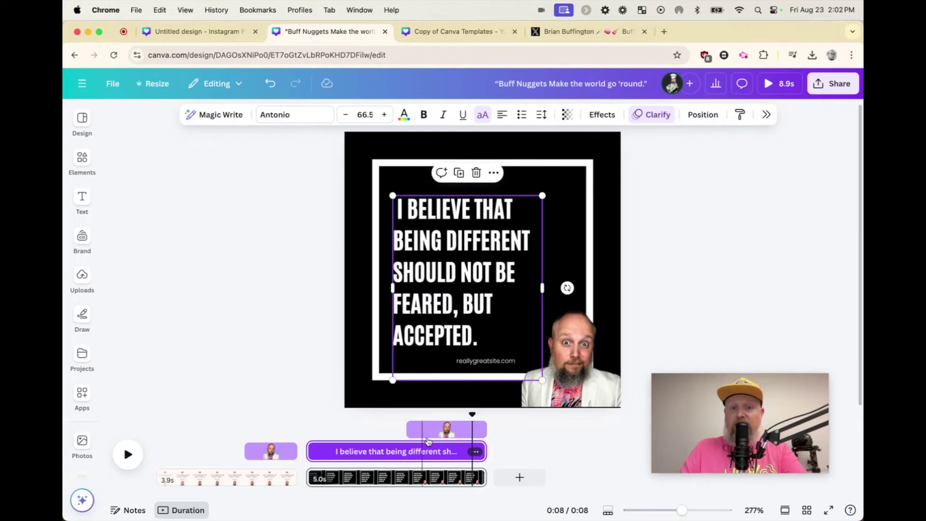
click(591, 341)
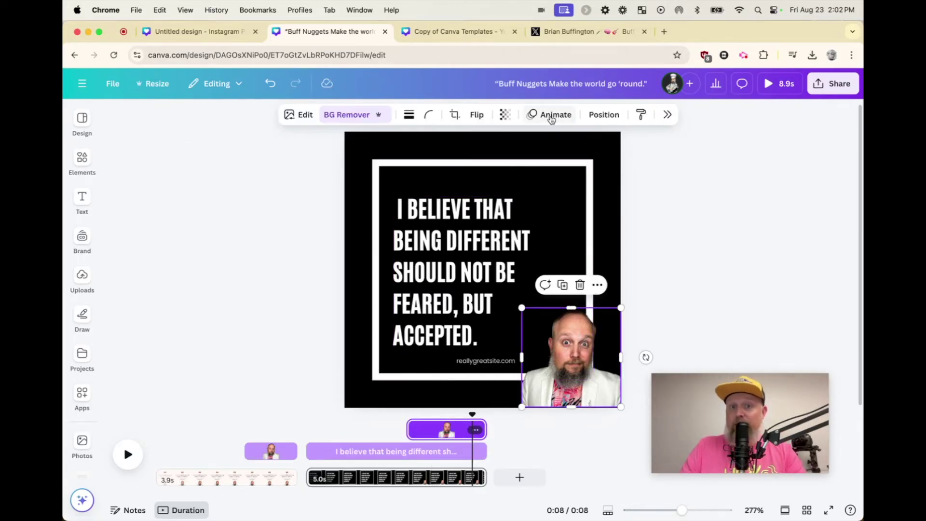
Give the portrait the Baseline animation at a slower speed, then replay from 0:03.
click(552, 118)
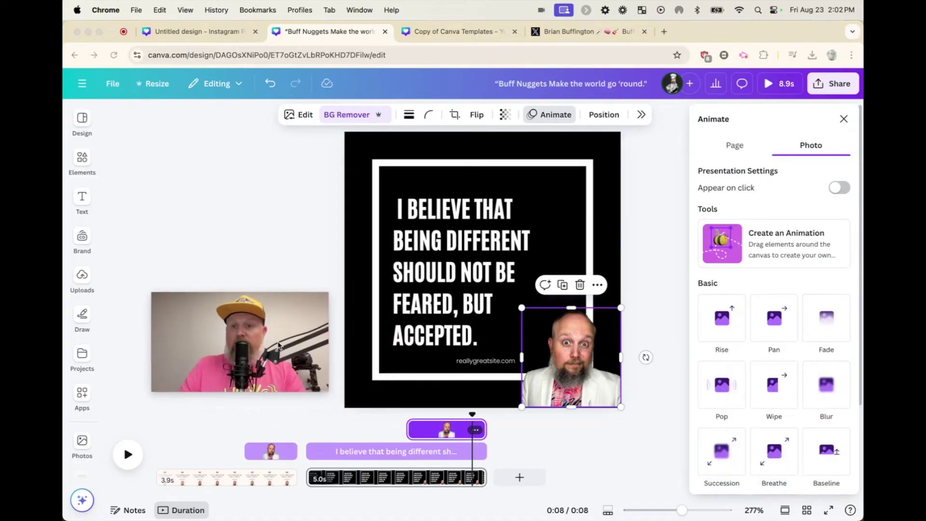
scroll(771, 418, down, 5)
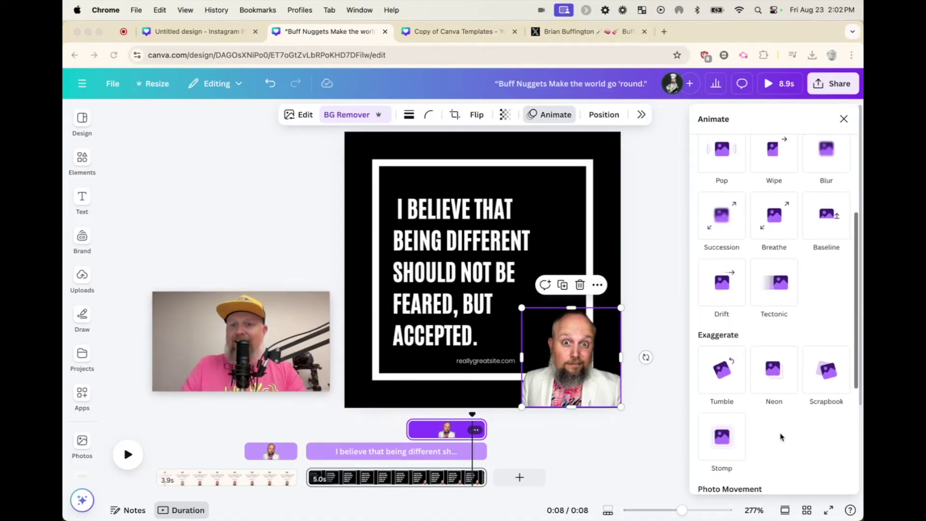
scroll(782, 436, up, 2)
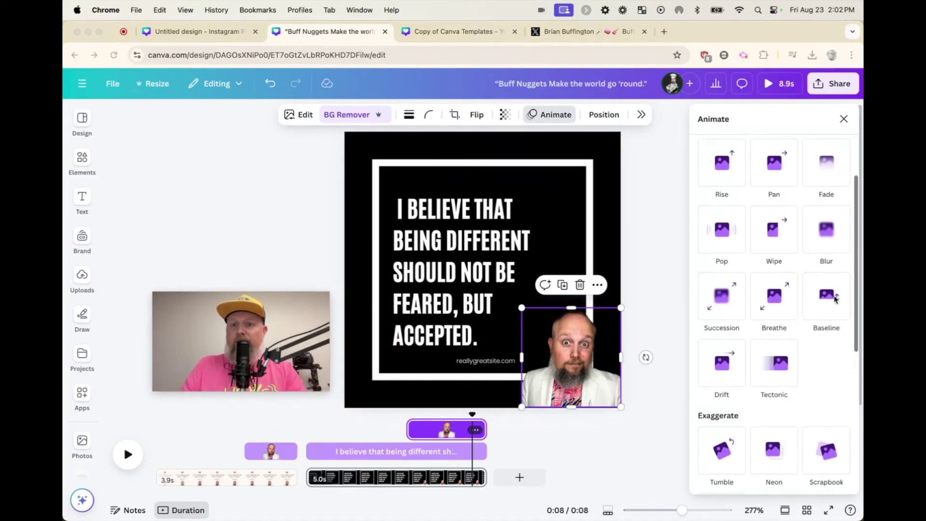
click(831, 297)
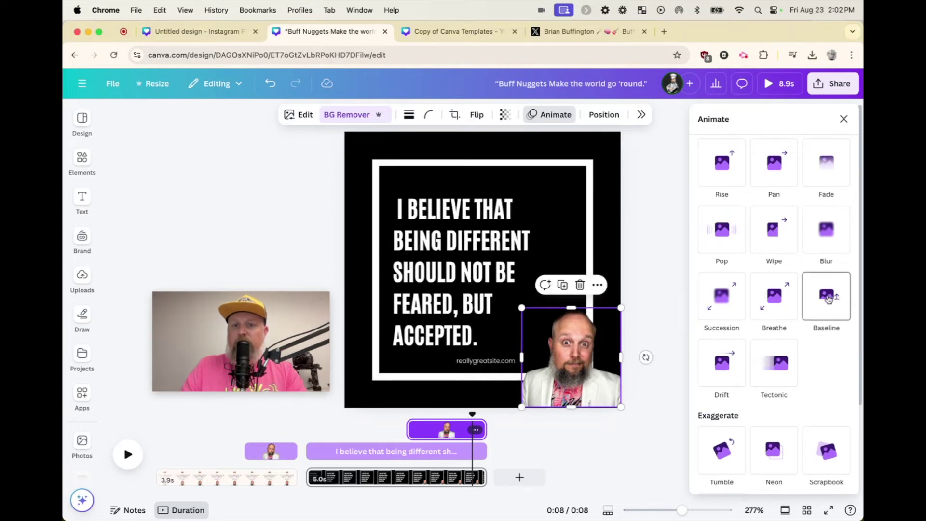
click(828, 299)
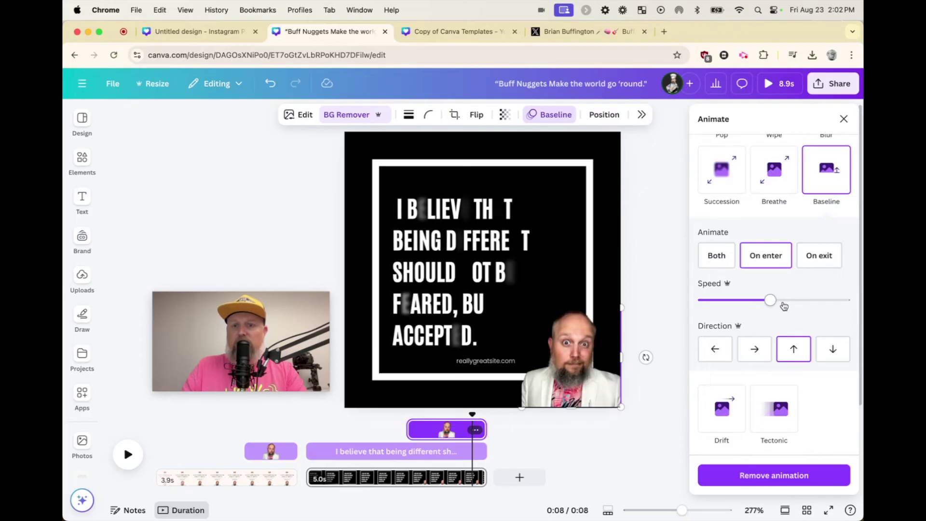
click(734, 301)
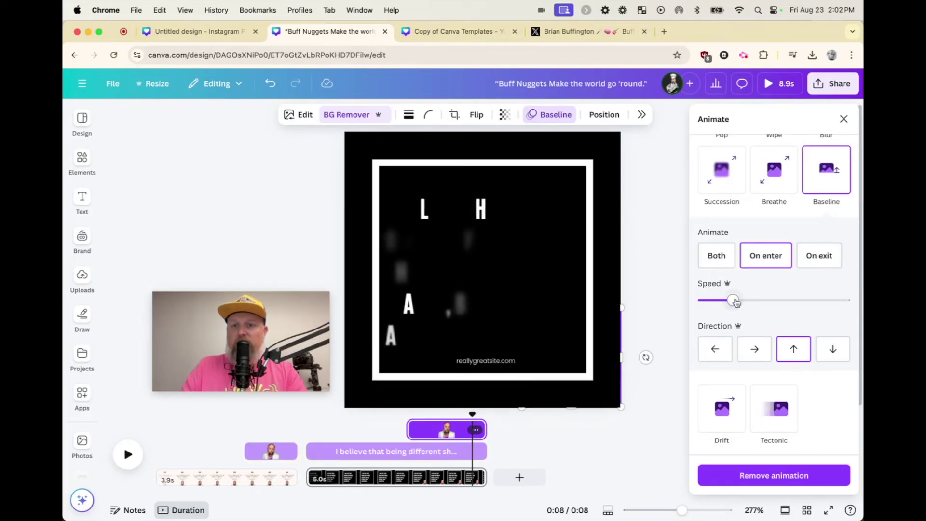
drag(734, 301, 745, 303)
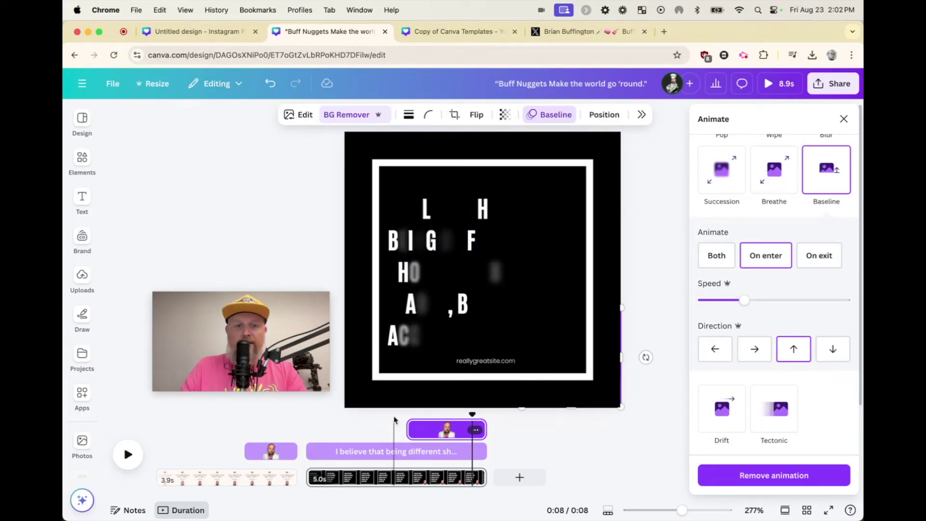
click(307, 424)
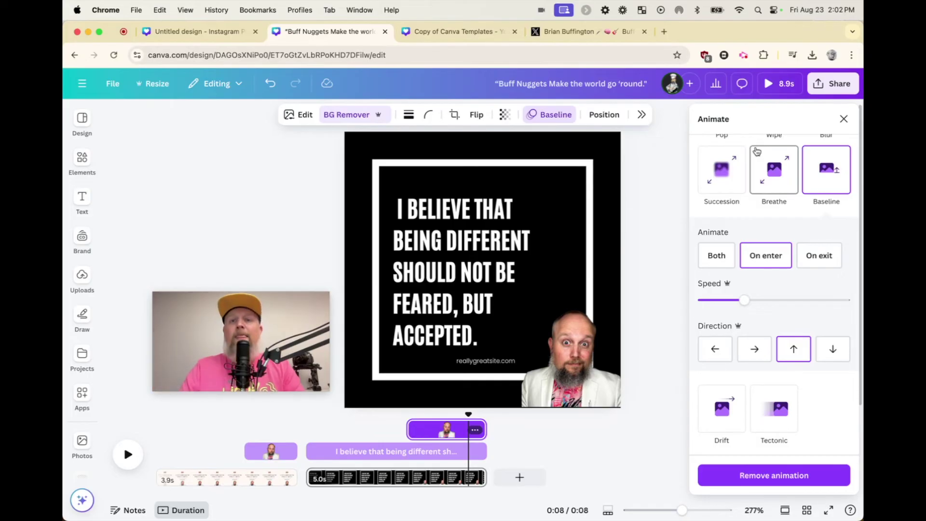
Switch to Copy of Canva Templates and add a blank 5.0-second third page, totalling 20.7 seconds.
click(436, 33)
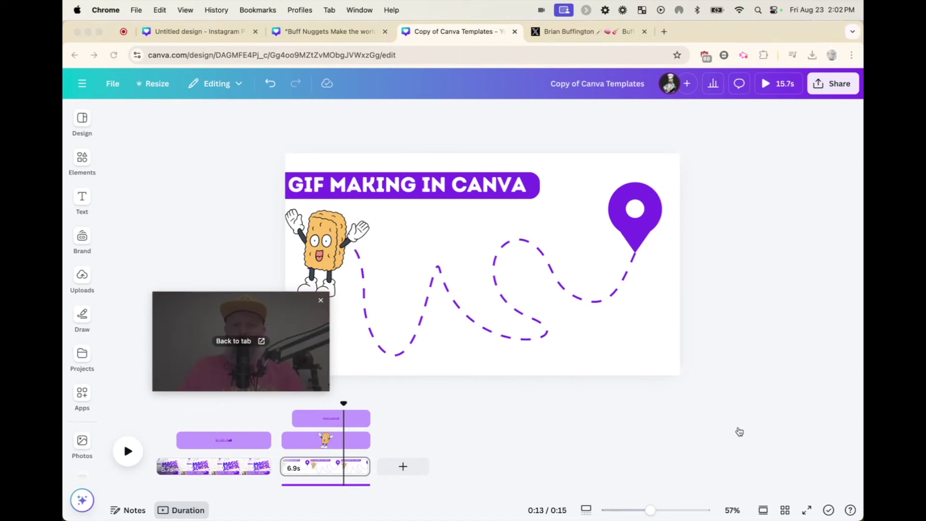
mouse_move(319, 336)
drag(319, 336, 823, 428)
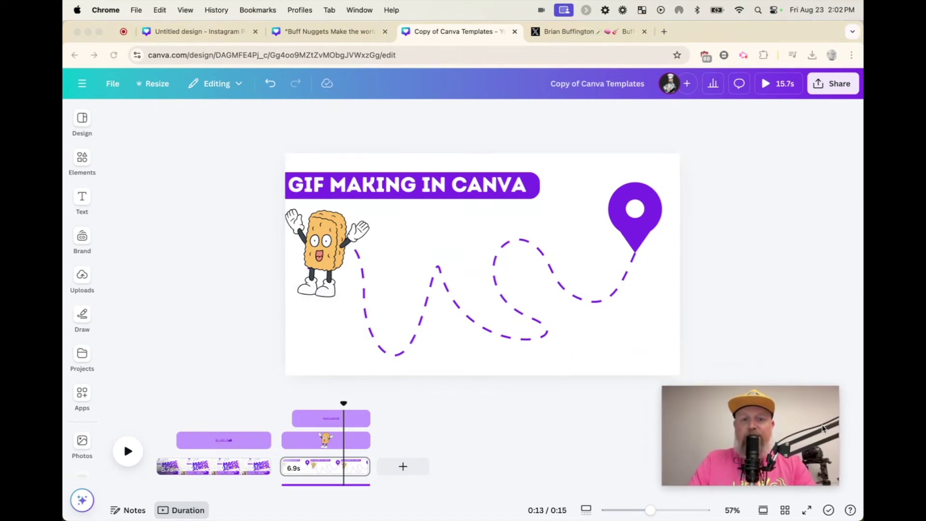
click(404, 467)
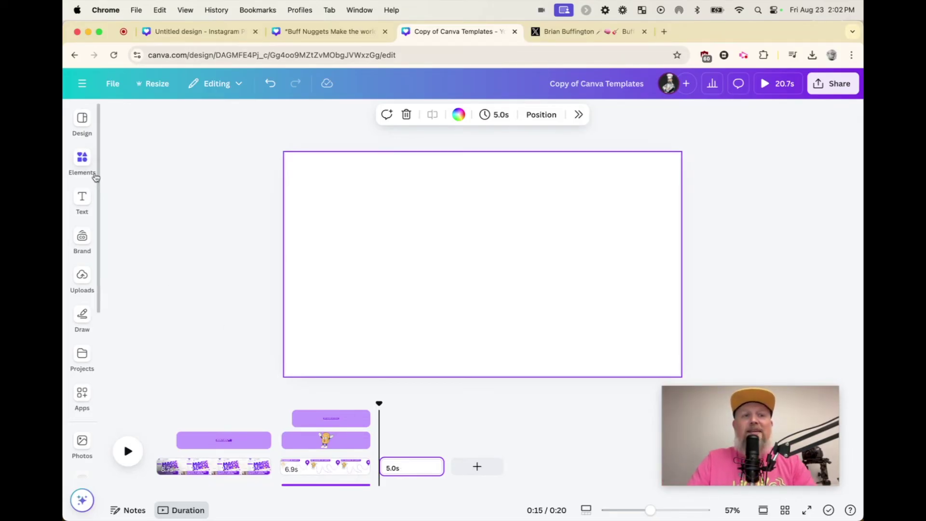
Search Elements for 'path' and add the dashed winding path graphic ending in a flag.
click(83, 161)
click(162, 119)
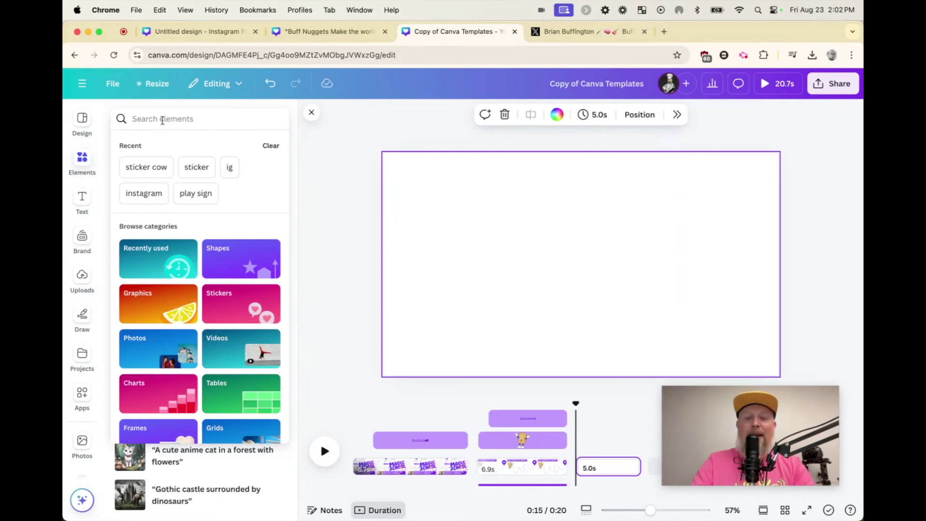
text(path)
key(Return)
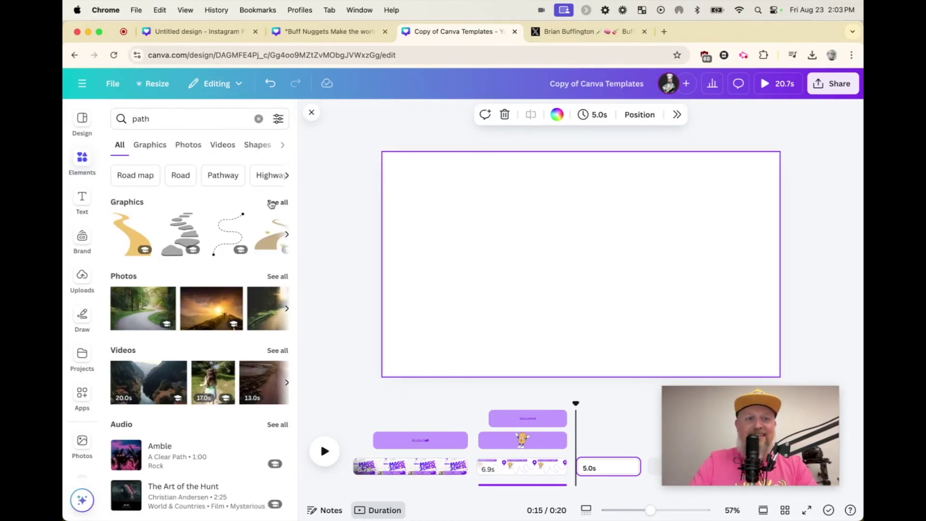
click(273, 203)
scroll(233, 344, down, 3)
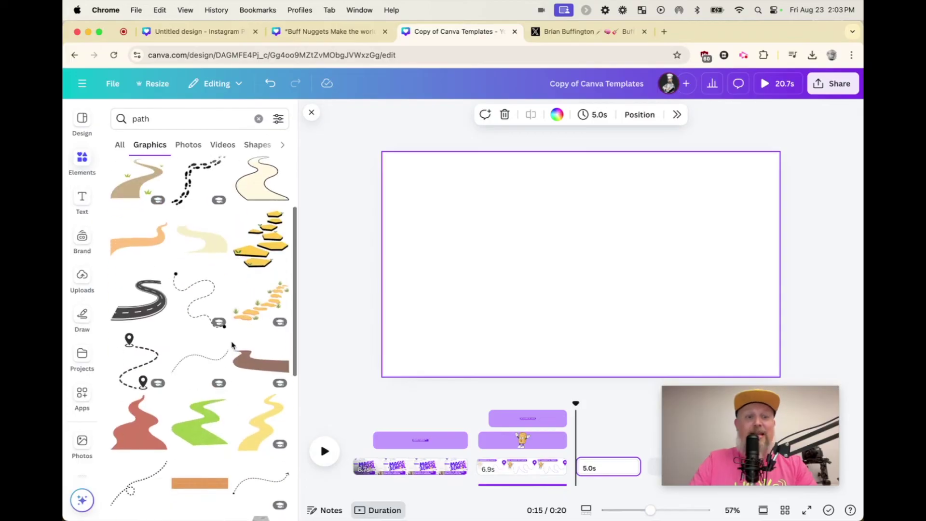
scroll(231, 352, down, 5)
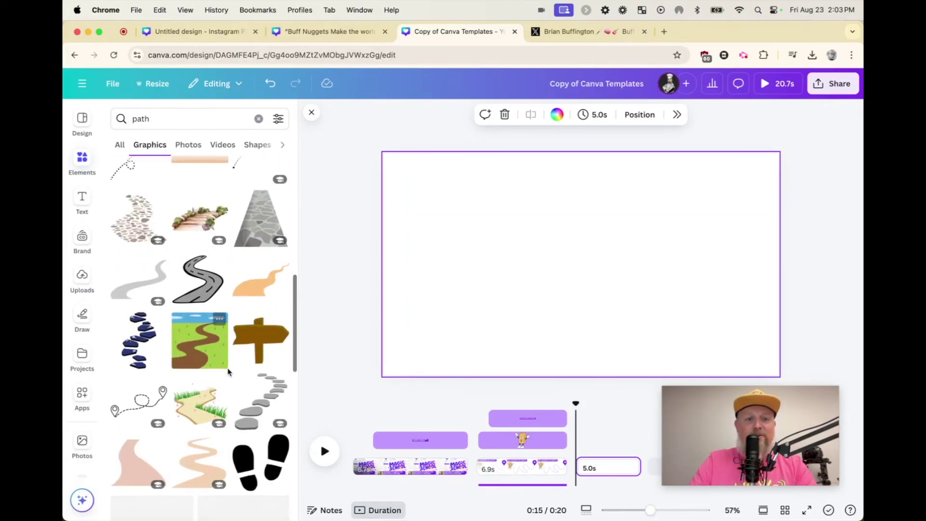
scroll(230, 373, down, 3)
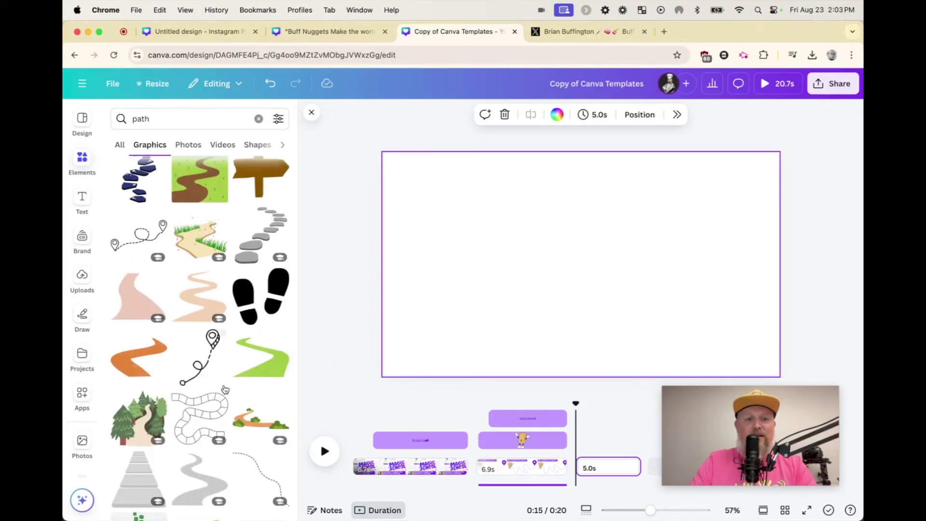
scroll(225, 389, down, 5)
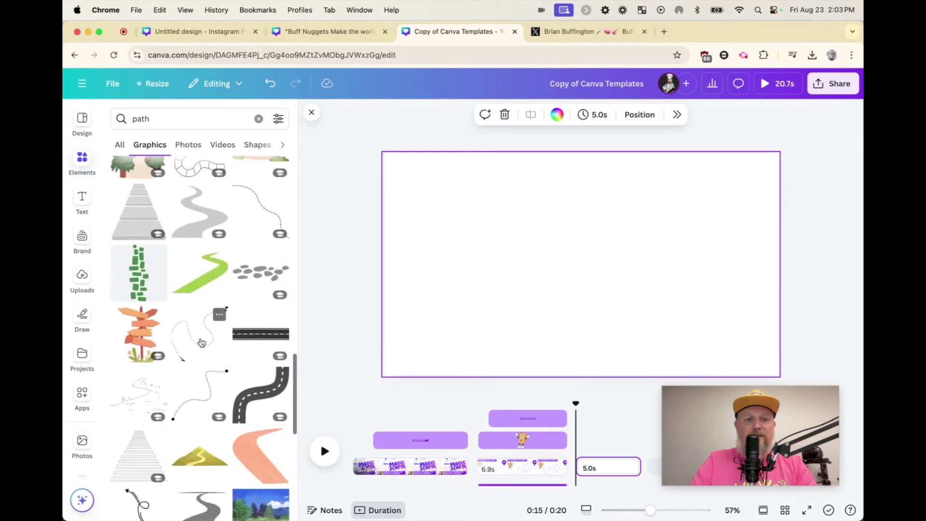
click(202, 342)
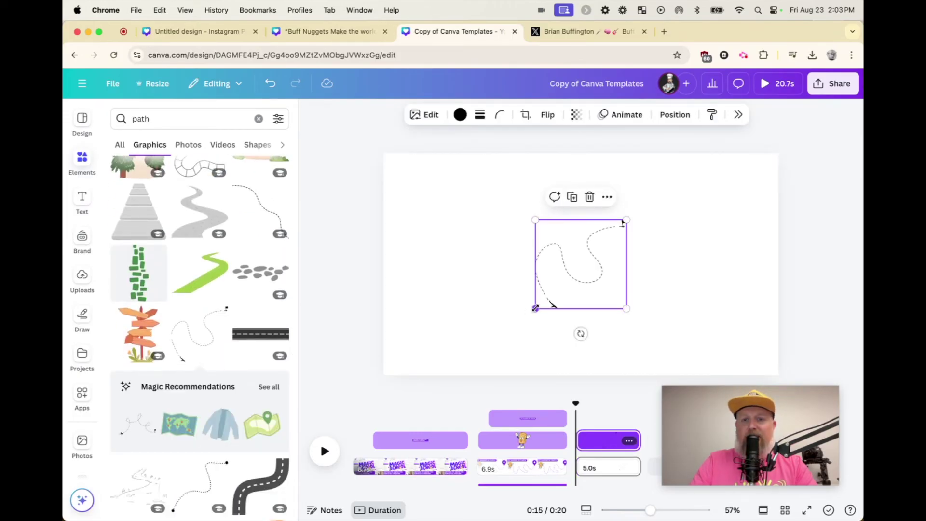
Enlarge the dashed path so it spans most of the blank page.
drag(535, 308, 533, 273)
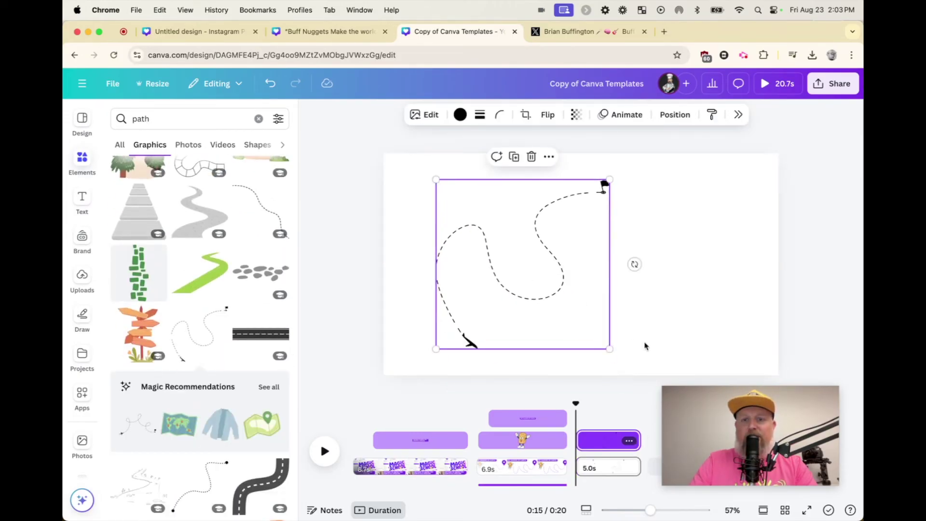
drag(617, 348, 644, 376)
drag(575, 279, 614, 261)
click(425, 289)
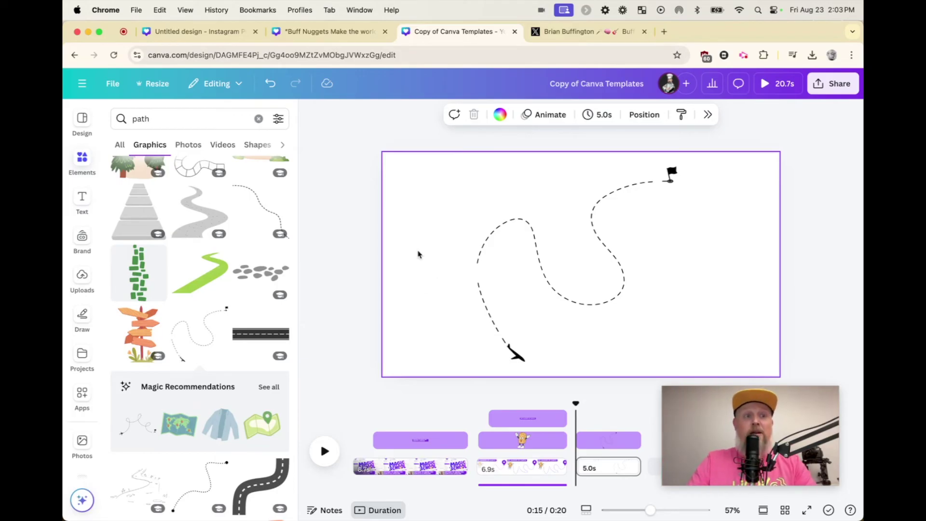
Search Elements for 'nugget', add the cute nugget character sticker, and shrink it small.
click(82, 164)
double_click(139, 124)
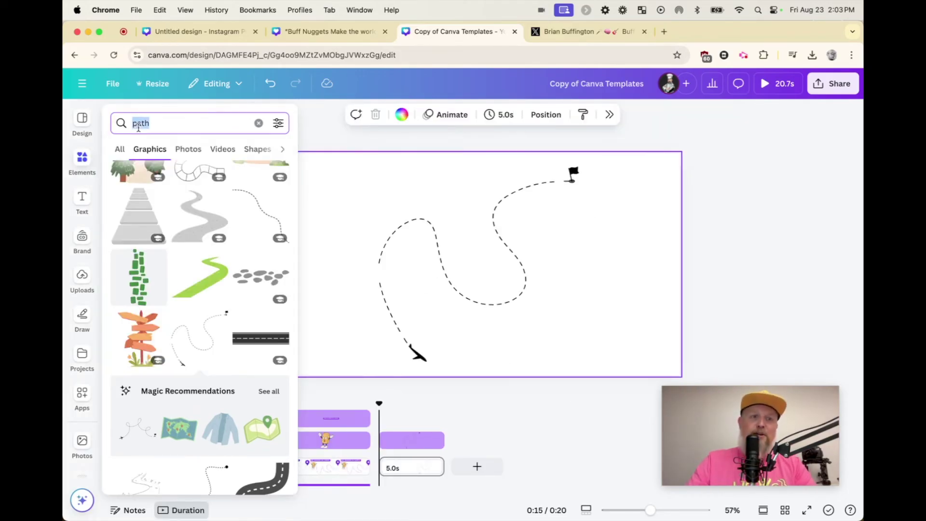
text(nugget)
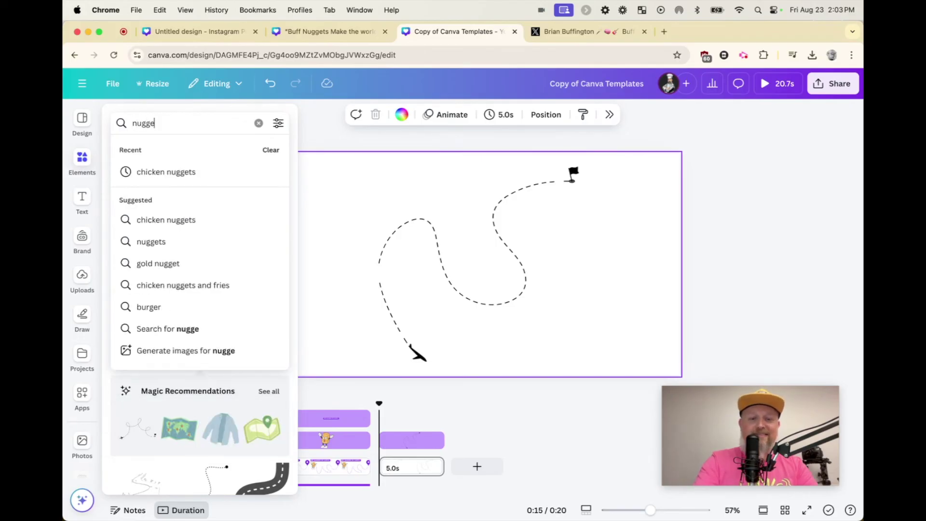
key(Return)
click(81, 237)
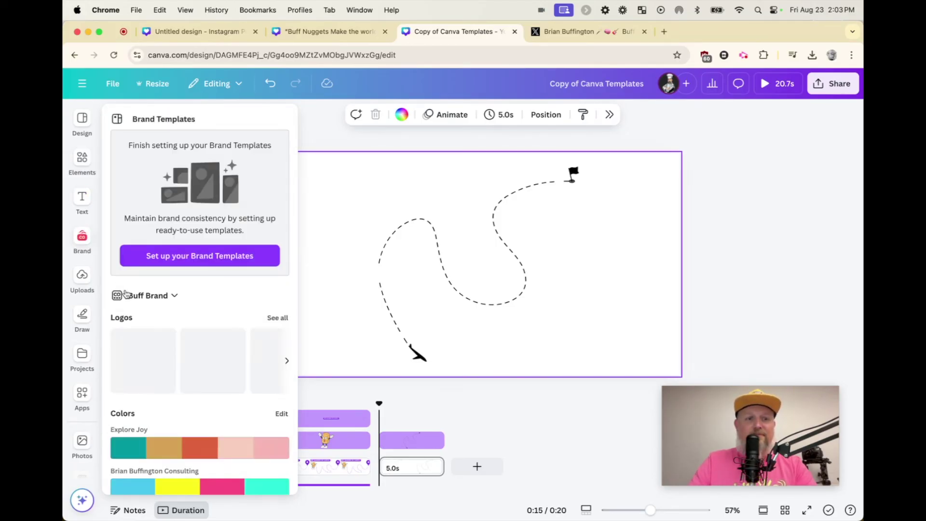
scroll(202, 396, down, 5)
click(82, 159)
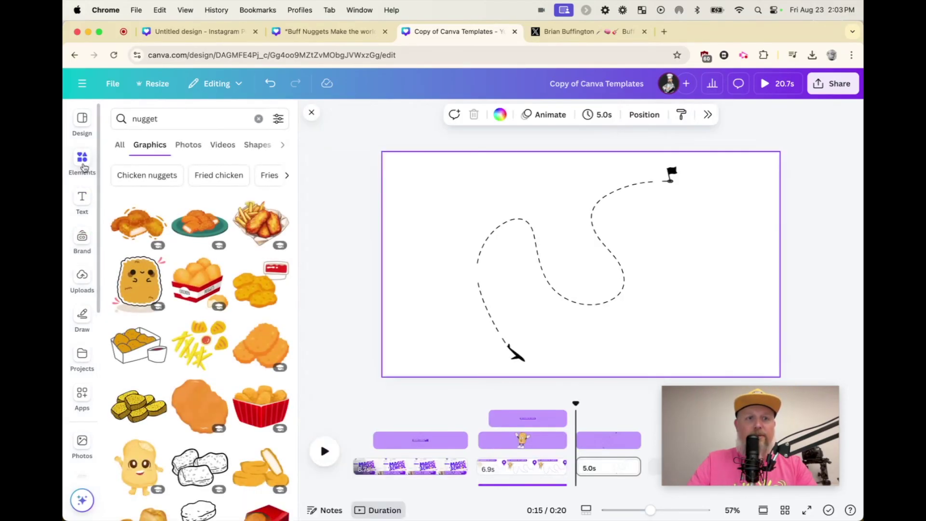
click(140, 288)
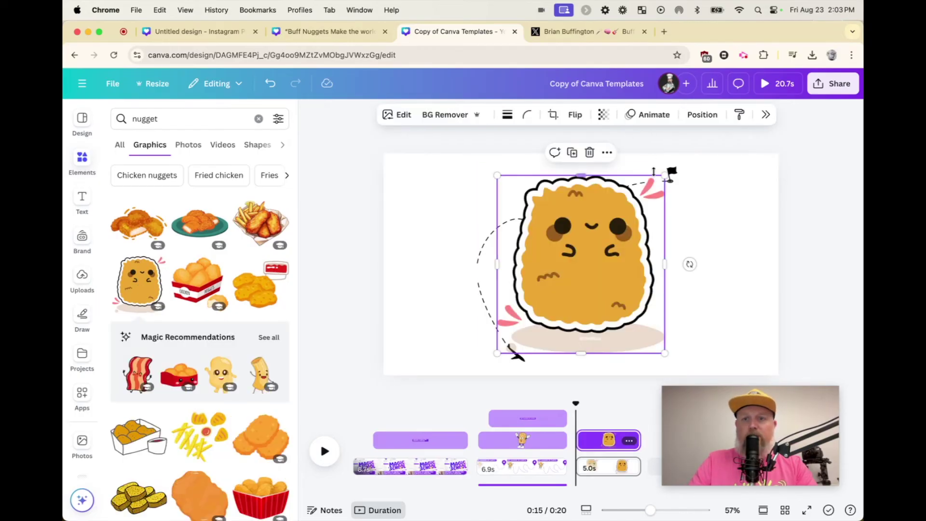
drag(661, 175, 496, 323)
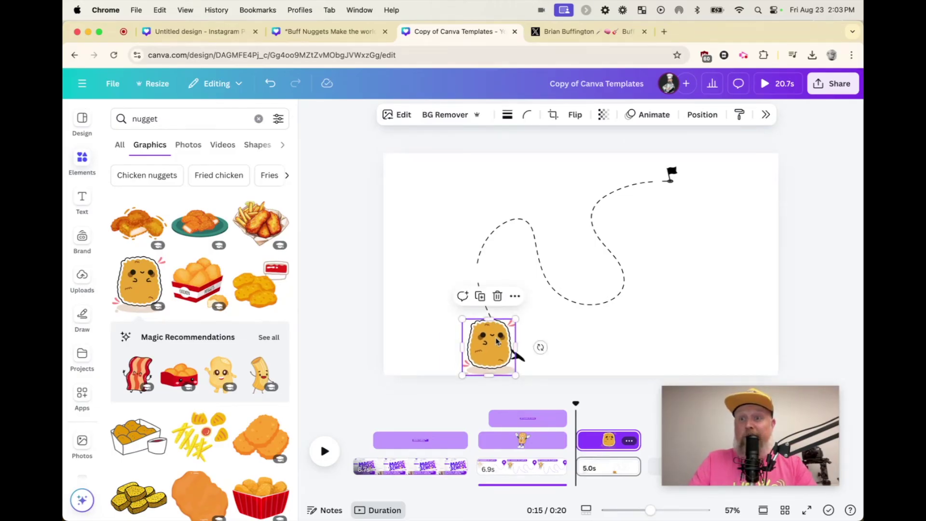
Start a custom Create an Animation for the nugget sticker and close the Elements panel.
click(648, 116)
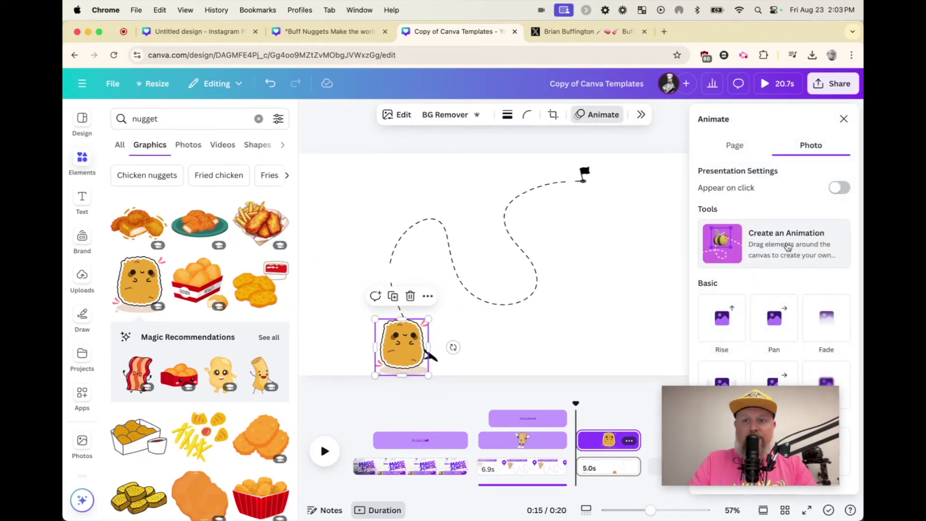
click(788, 247)
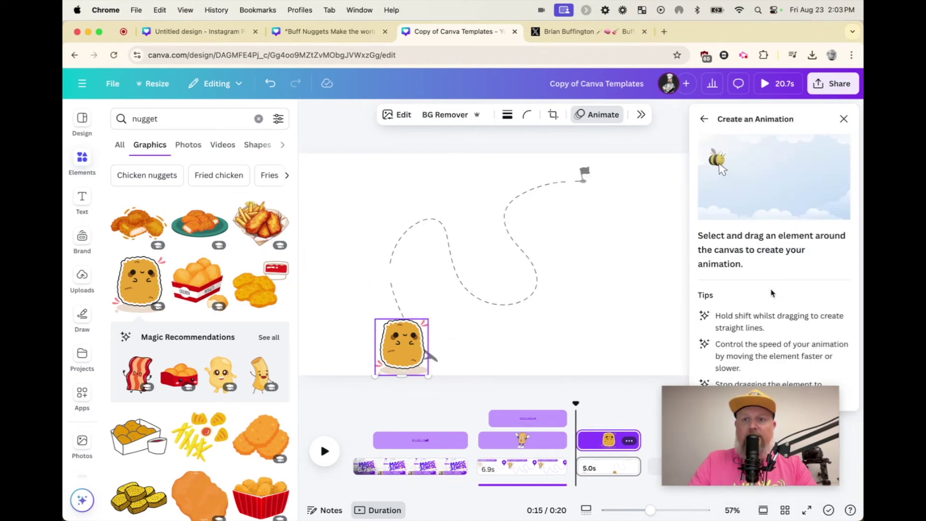
click(751, 436)
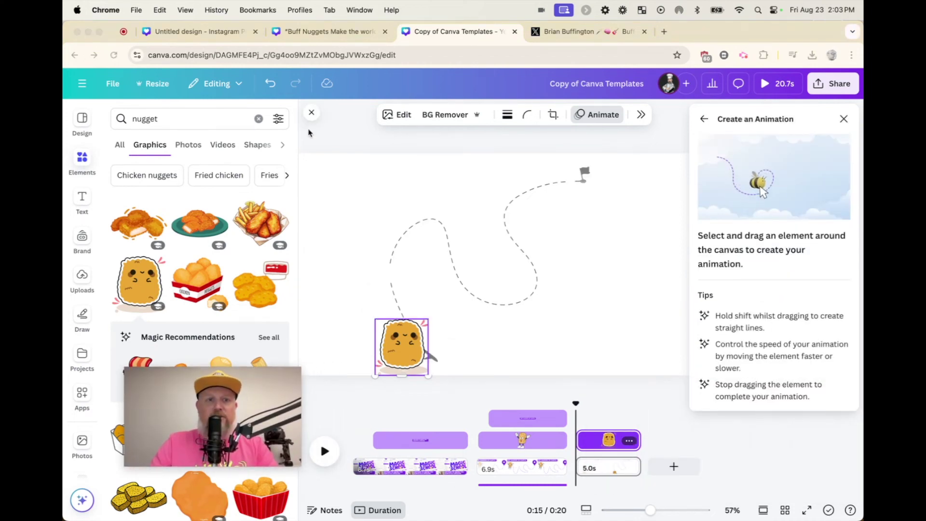
click(311, 112)
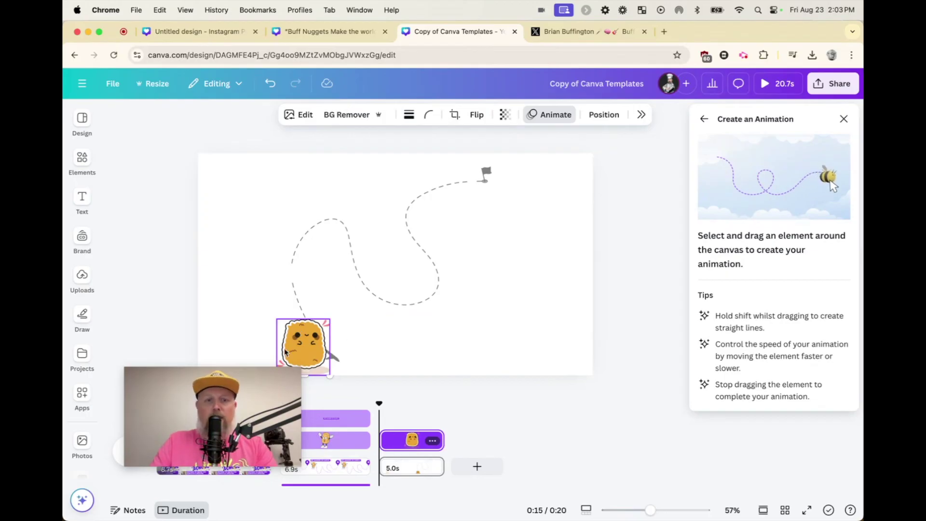
Drag the nugget along the dashed path toward the flag to record its motion.
mouse_move(232, 377)
drag(211, 398, 170, 398)
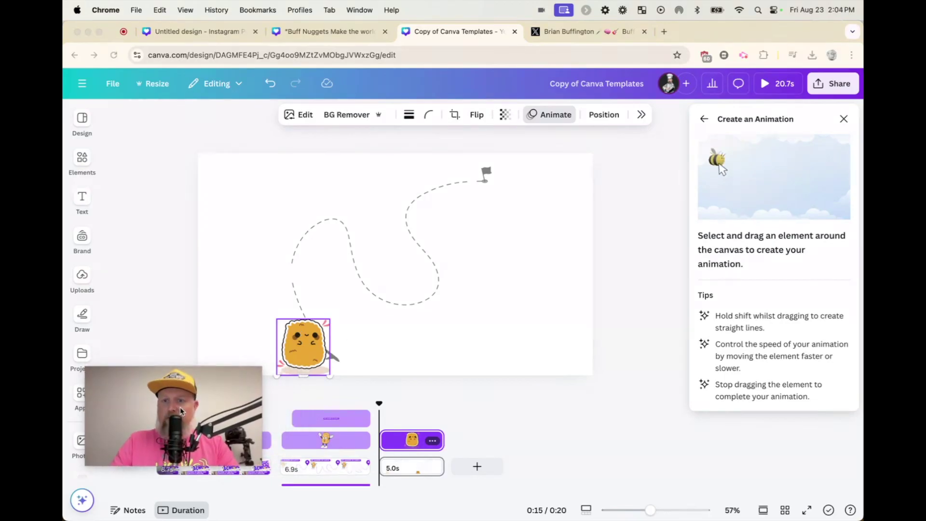
mouse_move(181, 411)
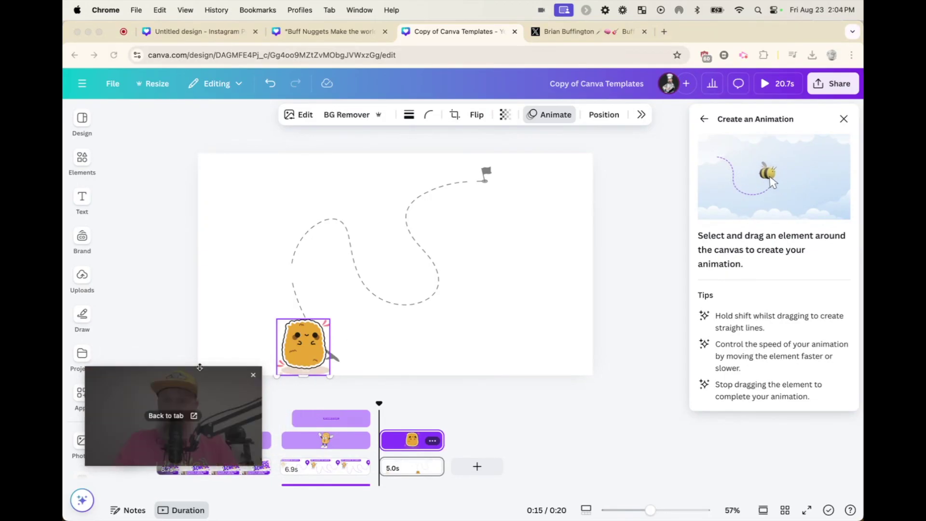
click(302, 346)
mouse_move(298, 335)
mouse_down()
mouse_move(292, 260)
mouse_move(322, 230)
mouse_move(347, 245)
mouse_move(360, 291)
mouse_move(413, 300)
mouse_move(427, 291)
mouse_move(432, 274)
mouse_move(411, 208)
mouse_move(415, 190)
mouse_move(435, 190)
mouse_up()
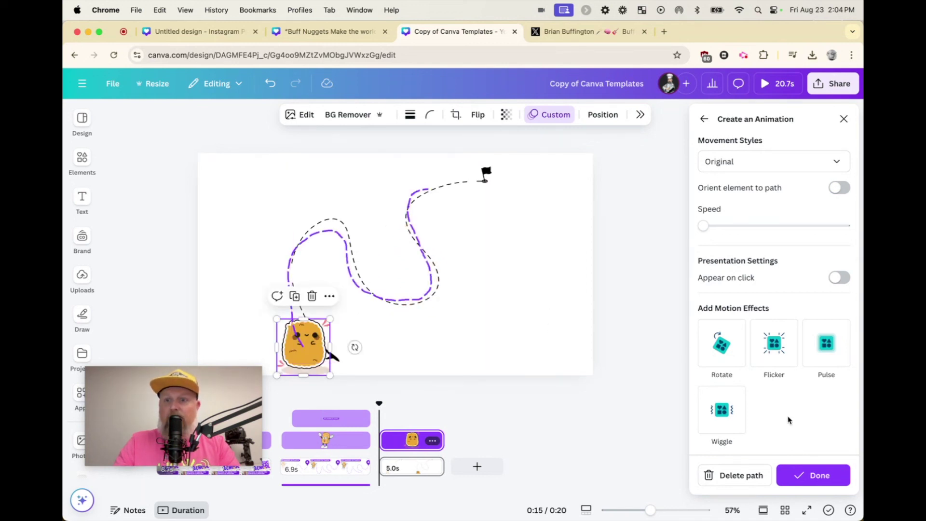
Add the Rotate and Flicker motion effects to the nugget's path animation.
click(725, 350)
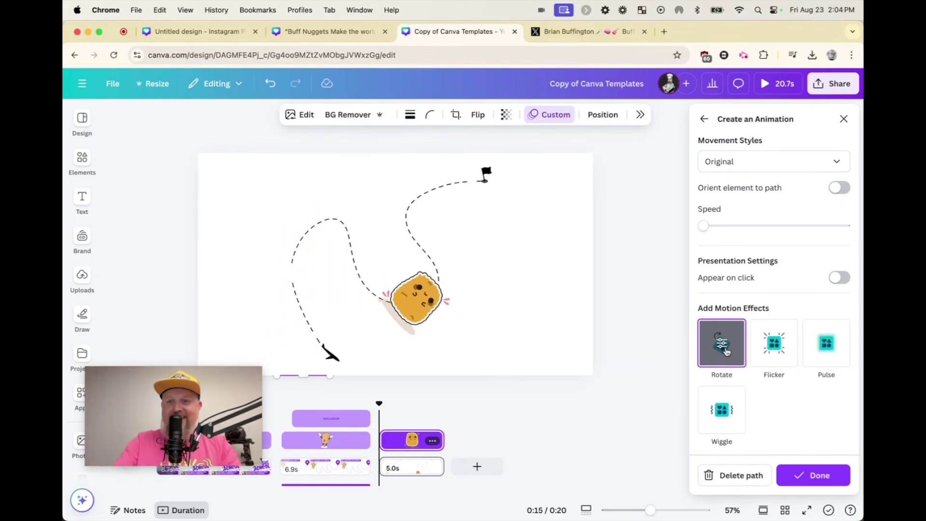
click(768, 343)
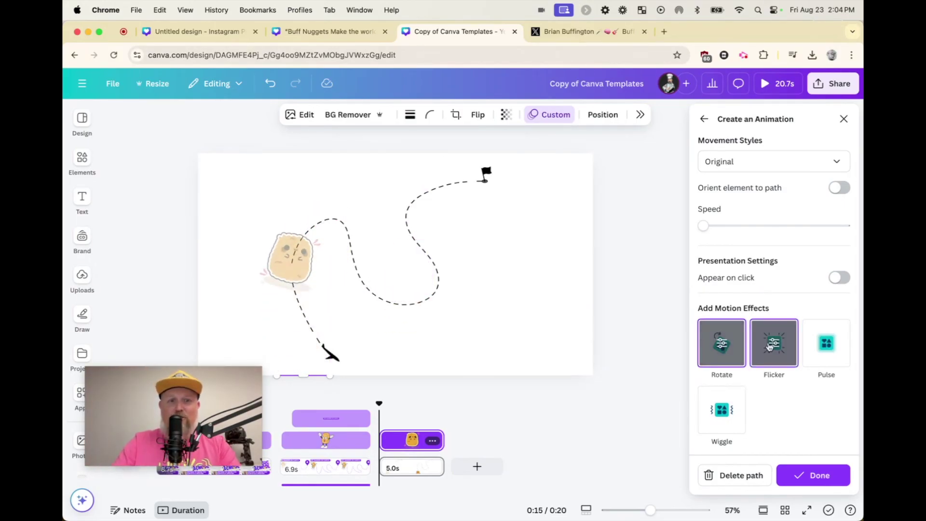